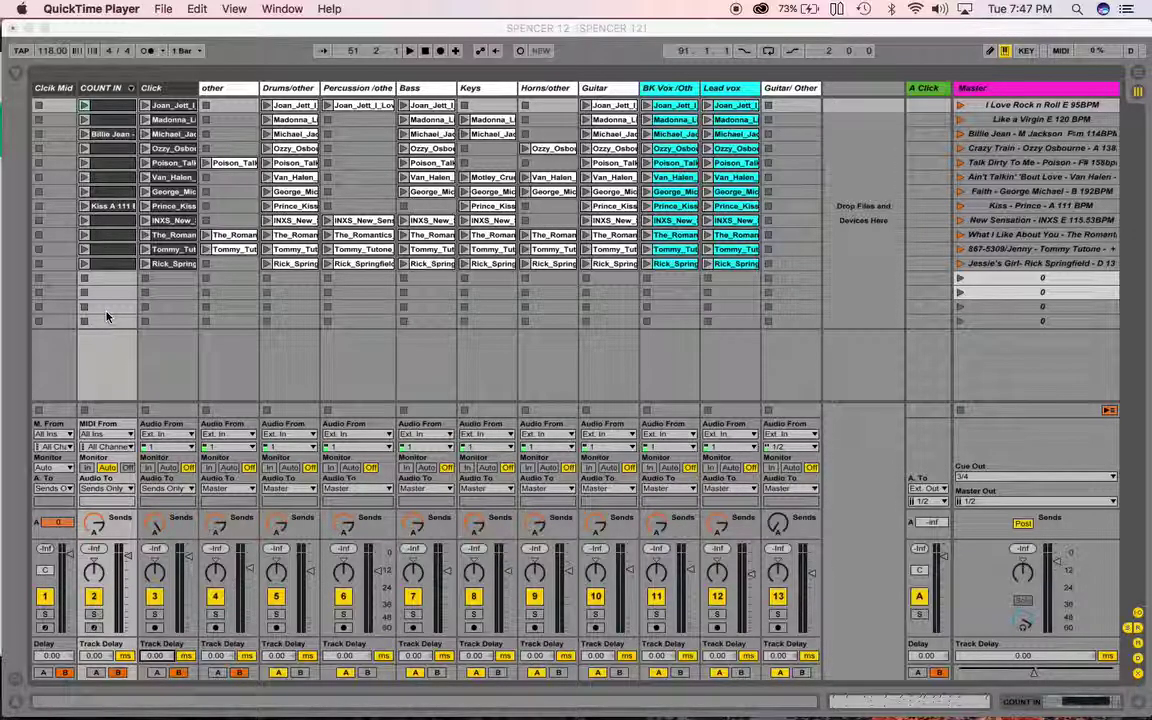
- Bring Ableton Live's SPENCER 12 set to the front in place of QuickTime Player
click(306, 33)
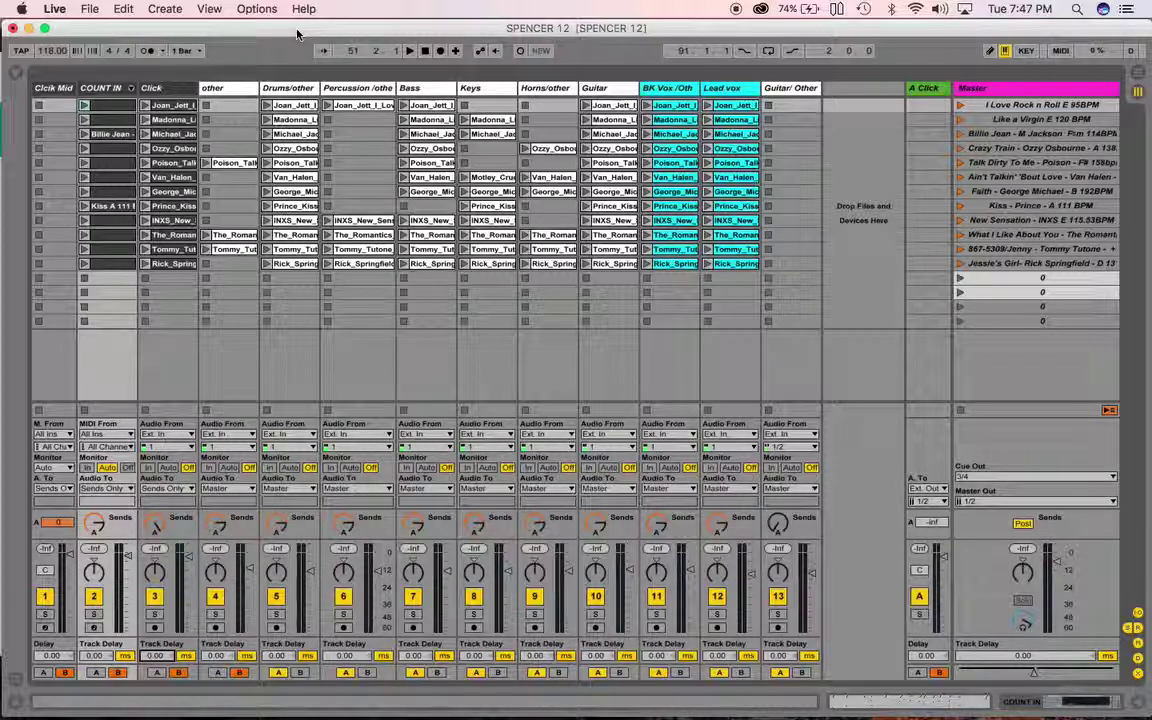
- Save the SPENCER 12 Live Set from the File menu
click(89, 9)
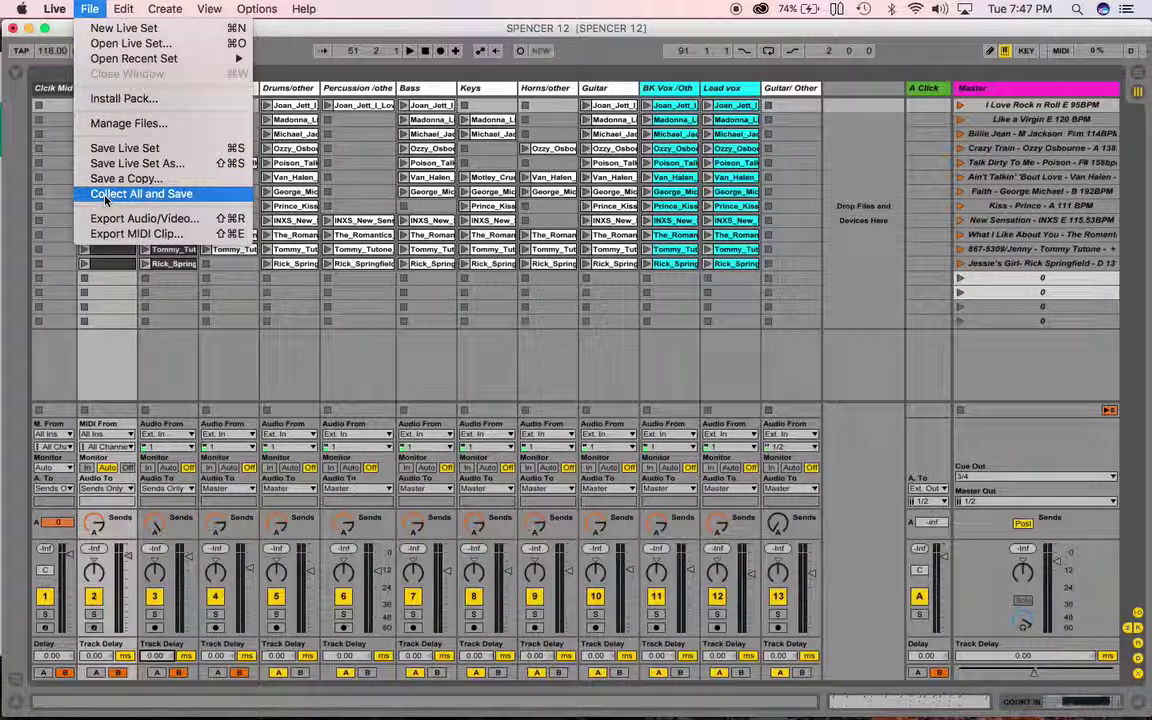
click(307, 31)
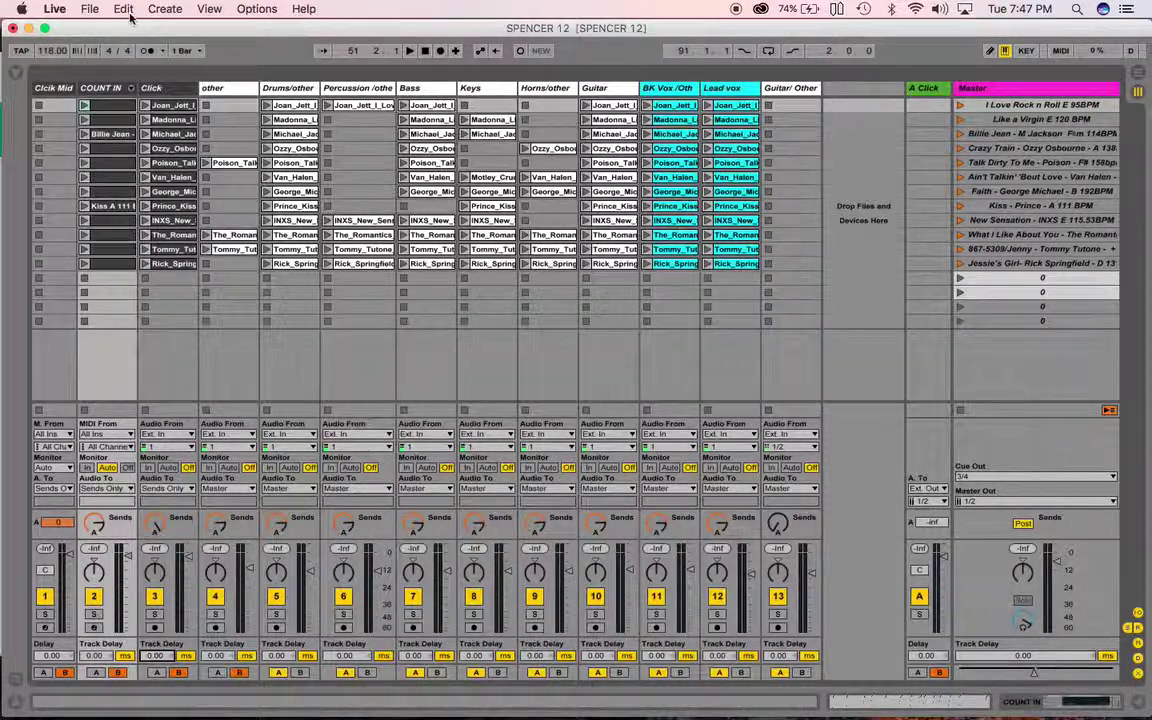
click(90, 9)
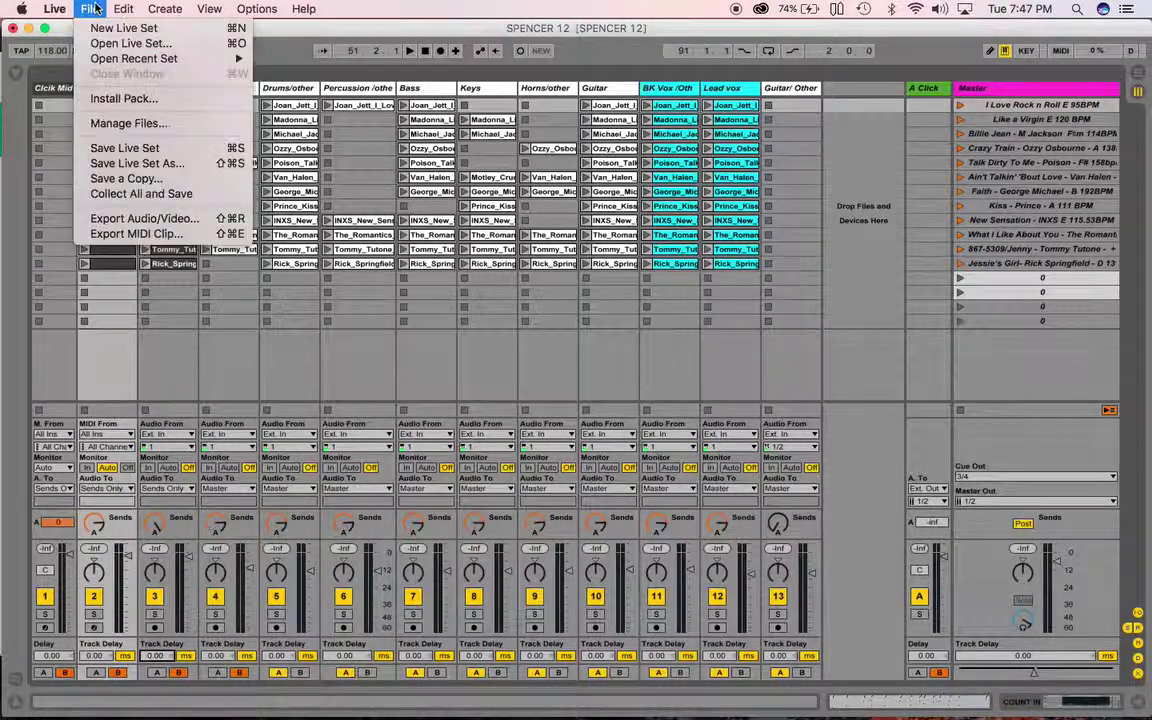
click(107, 150)
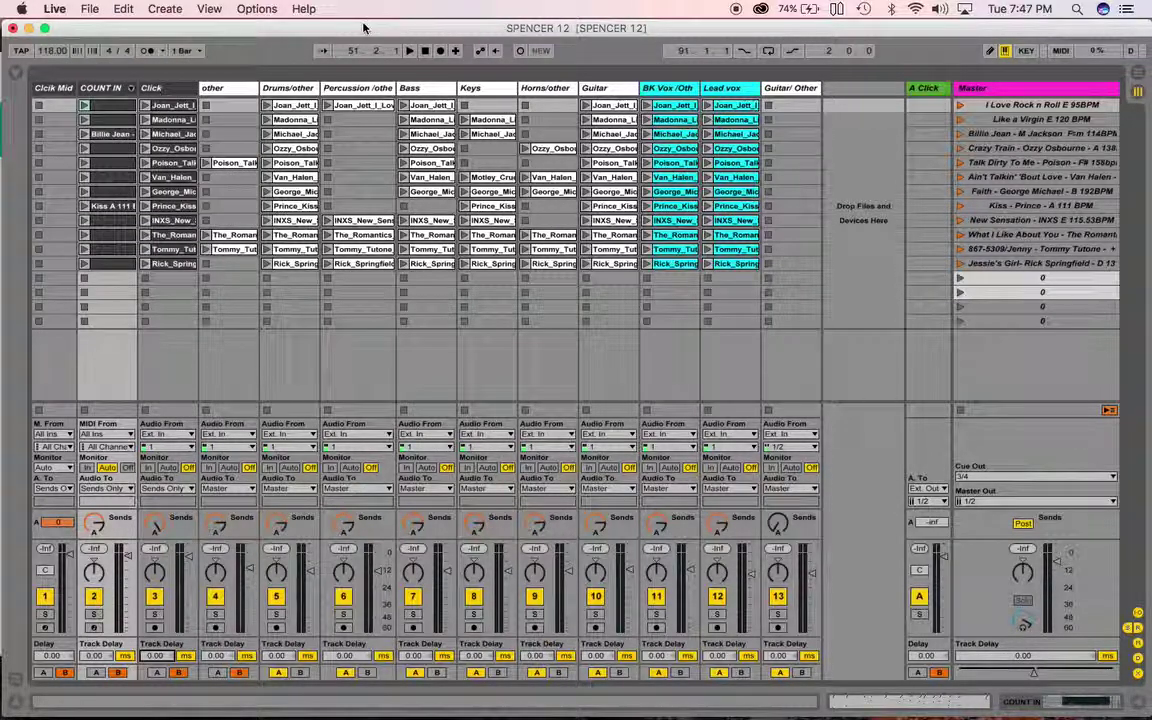
- Reopen the File menu to view Save Live Set As, then close it
click(90, 9)
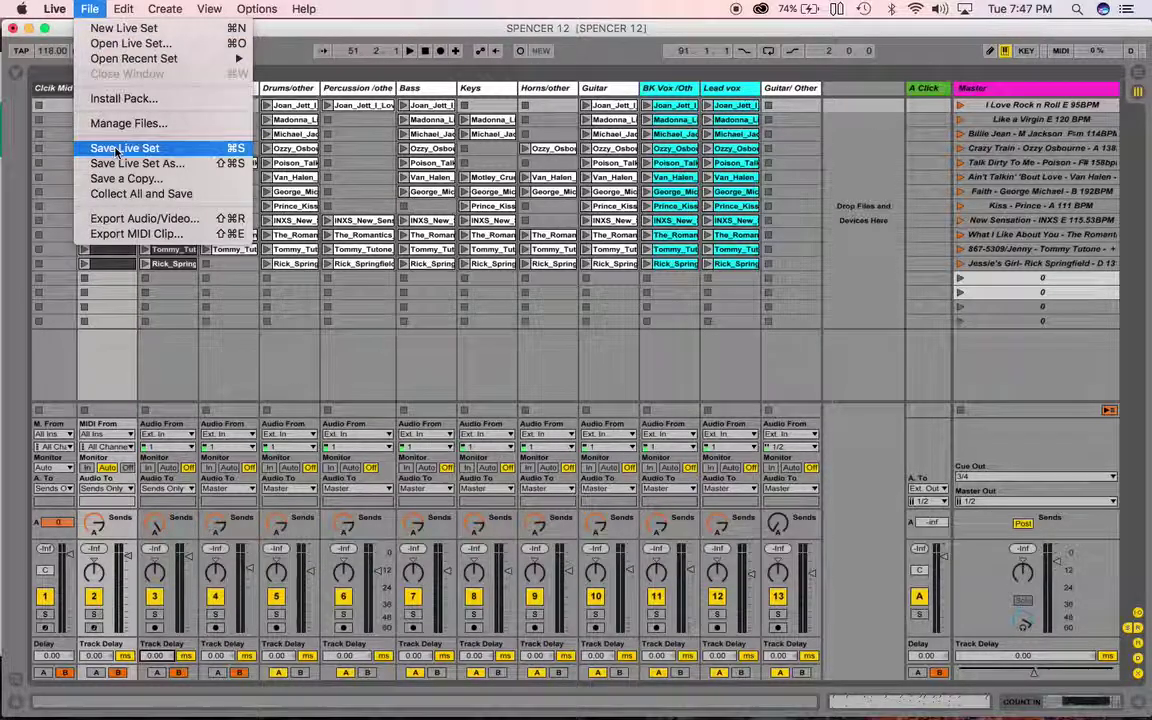
mouse_move(257, 9)
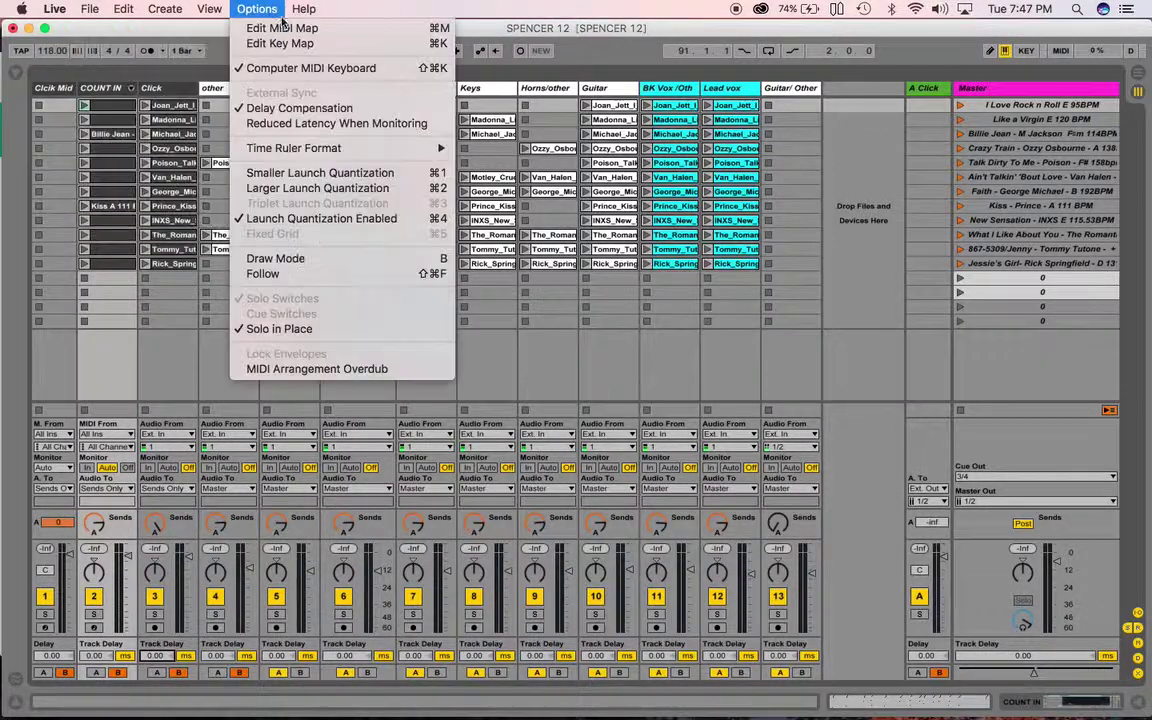
click(181, 35)
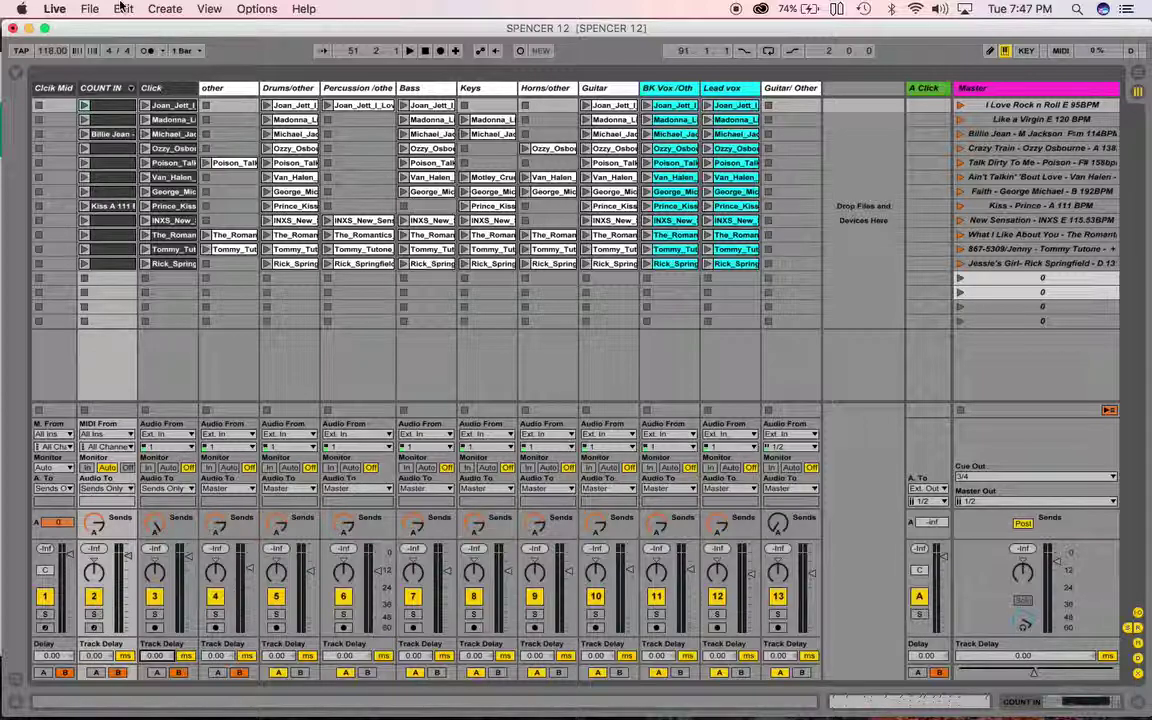
click(90, 9)
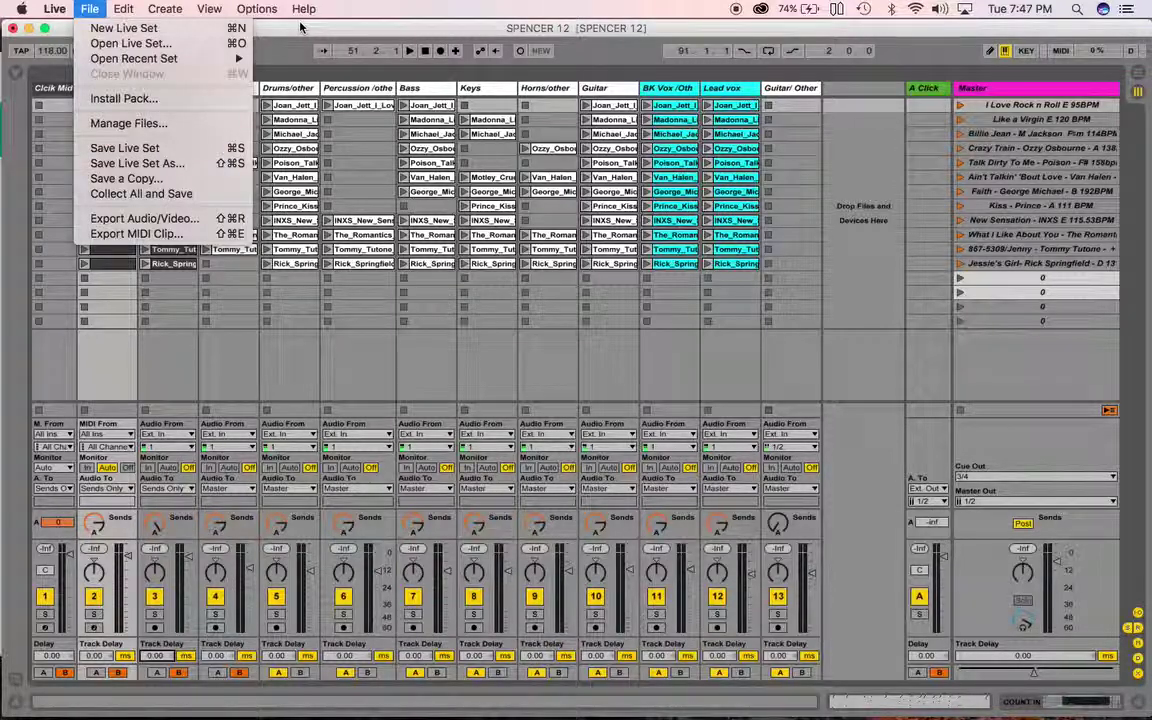
key(Escape)
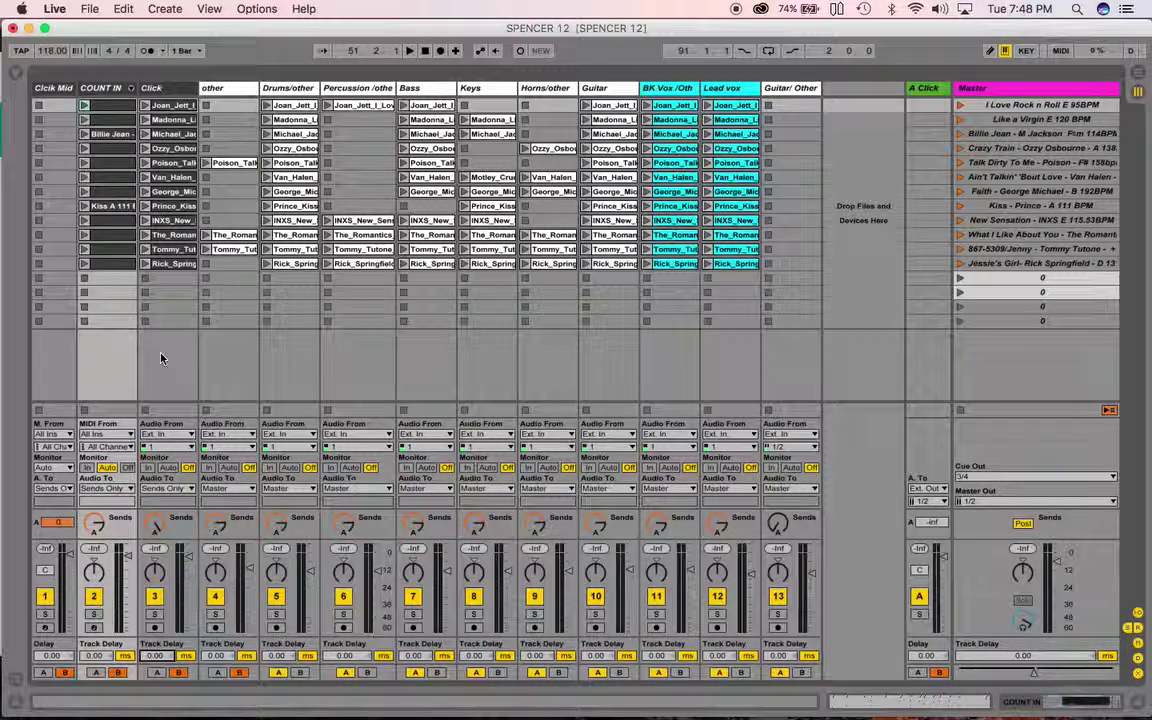
- Route the COUNT IN and Click tracks' Audio To output to Master
click(113, 90)
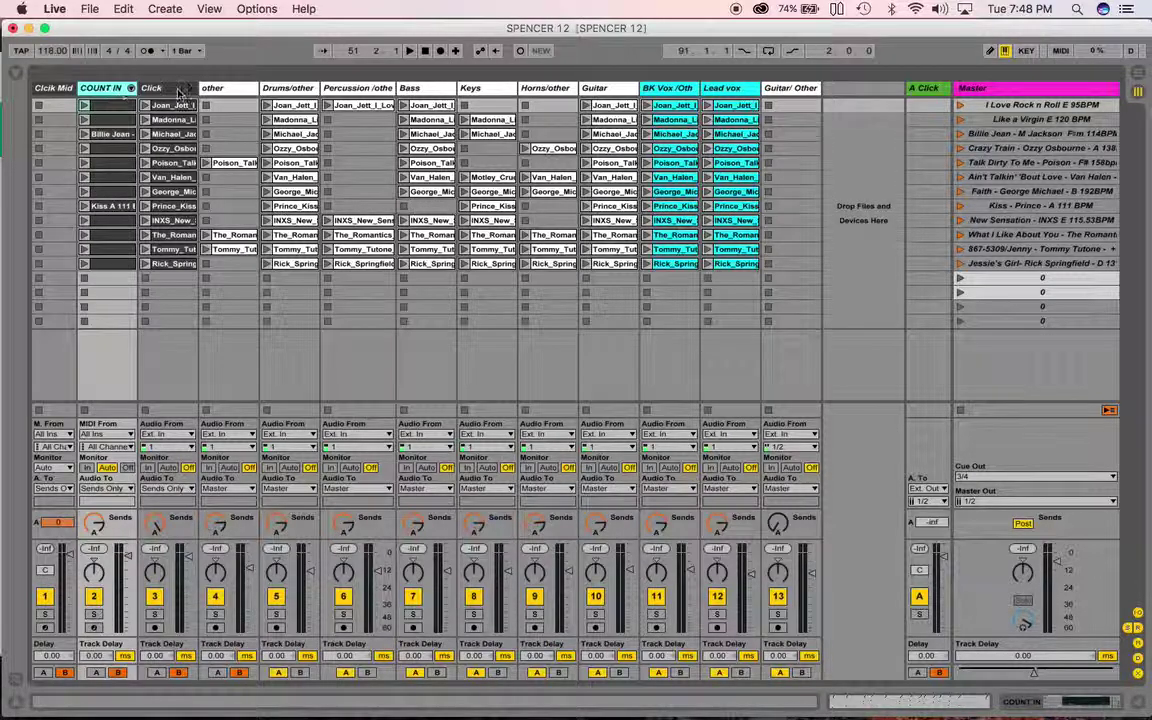
click(170, 91)
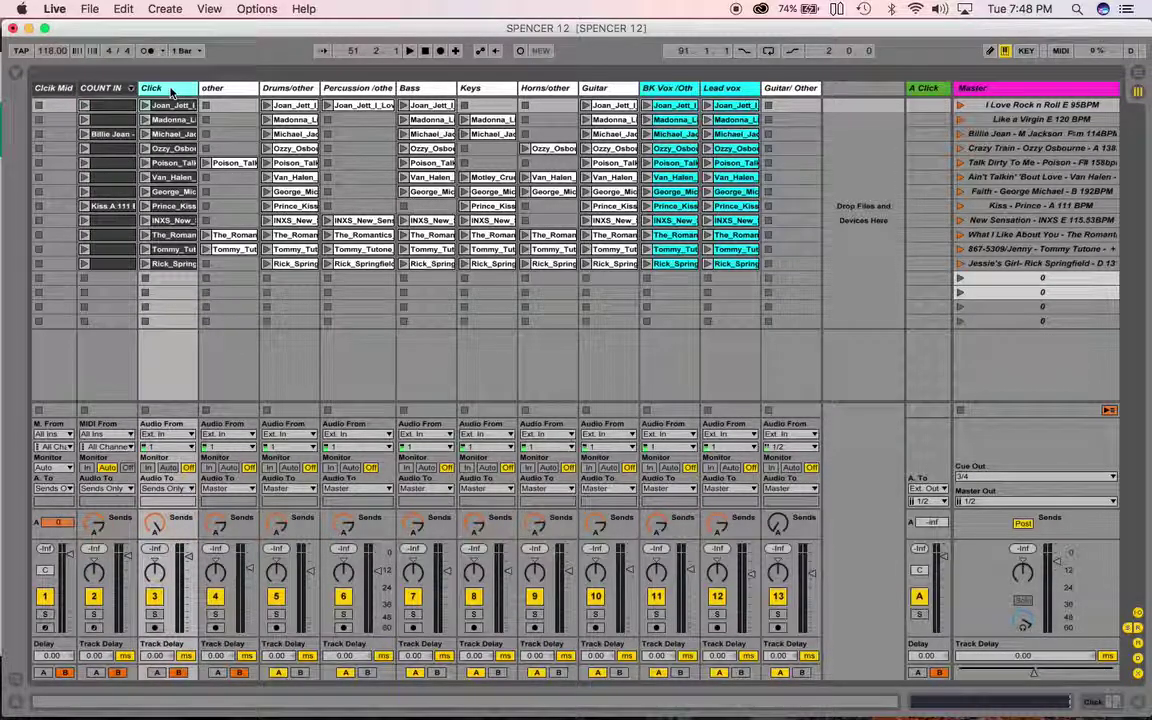
click(108, 489)
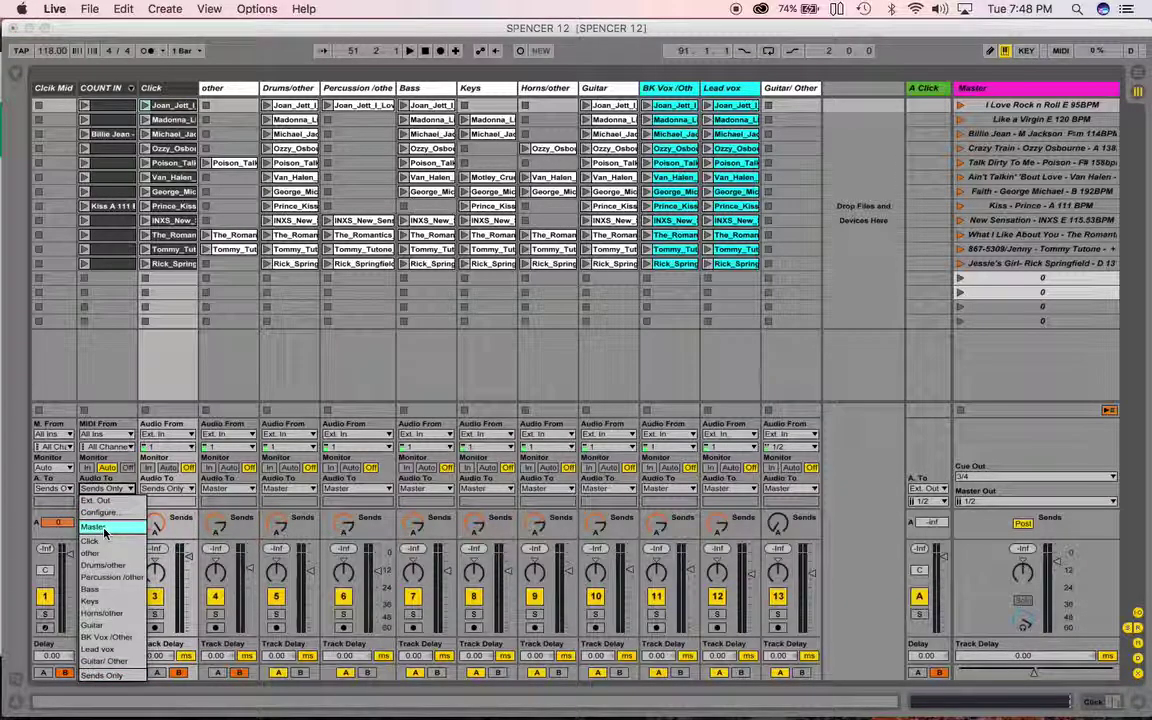
click(102, 526)
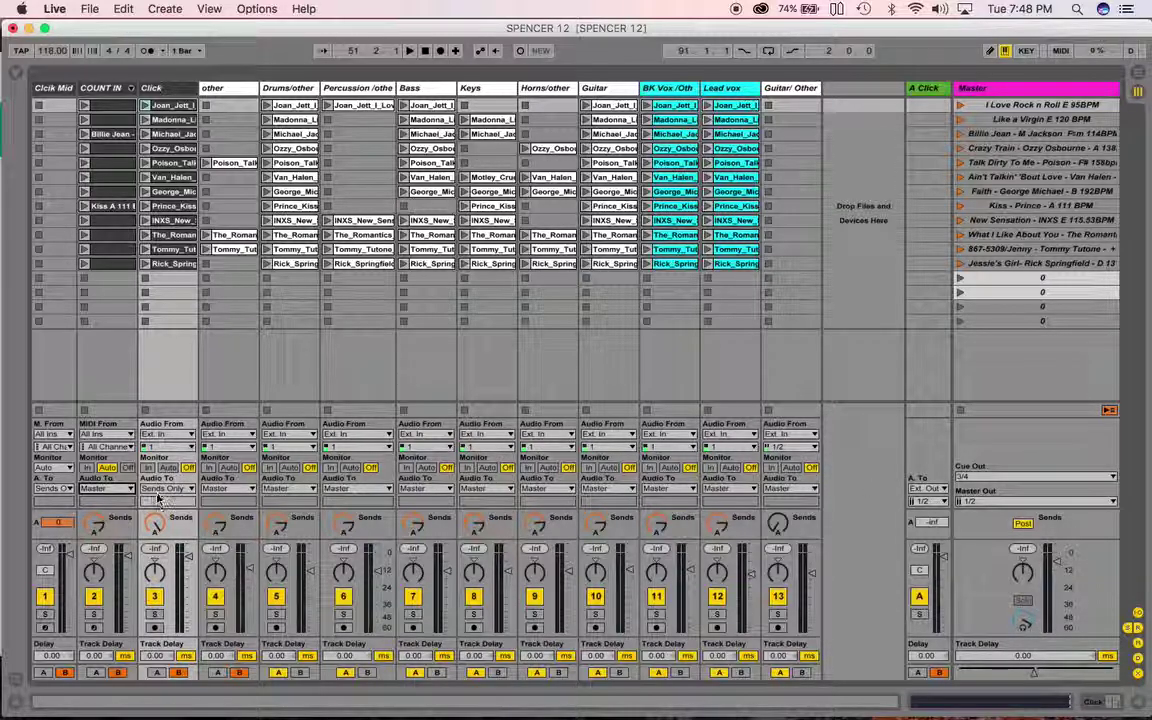
click(160, 488)
click(168, 532)
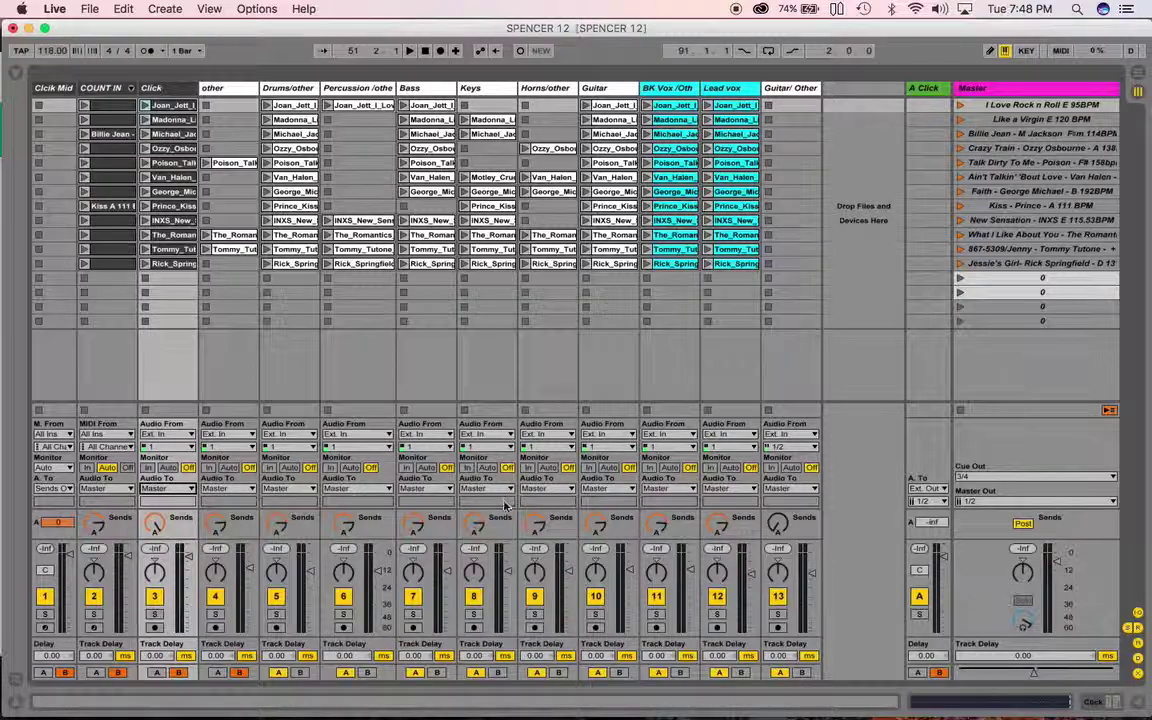
- Switch the A Click return track off
click(920, 596)
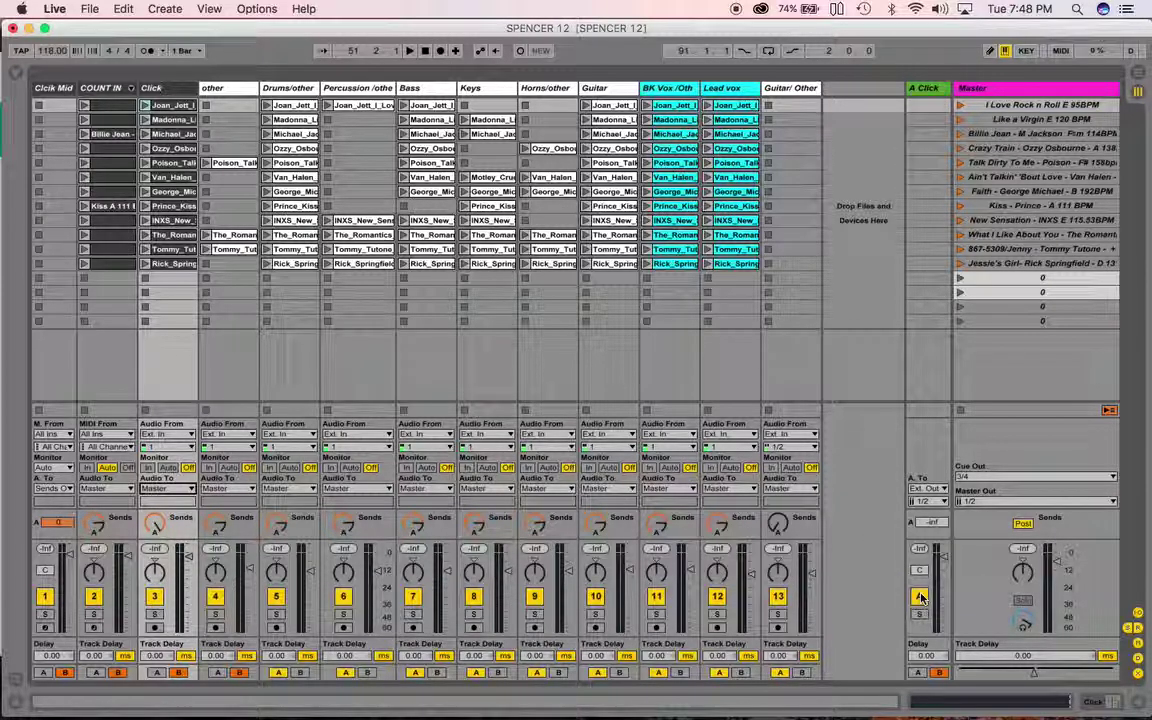
click(920, 596)
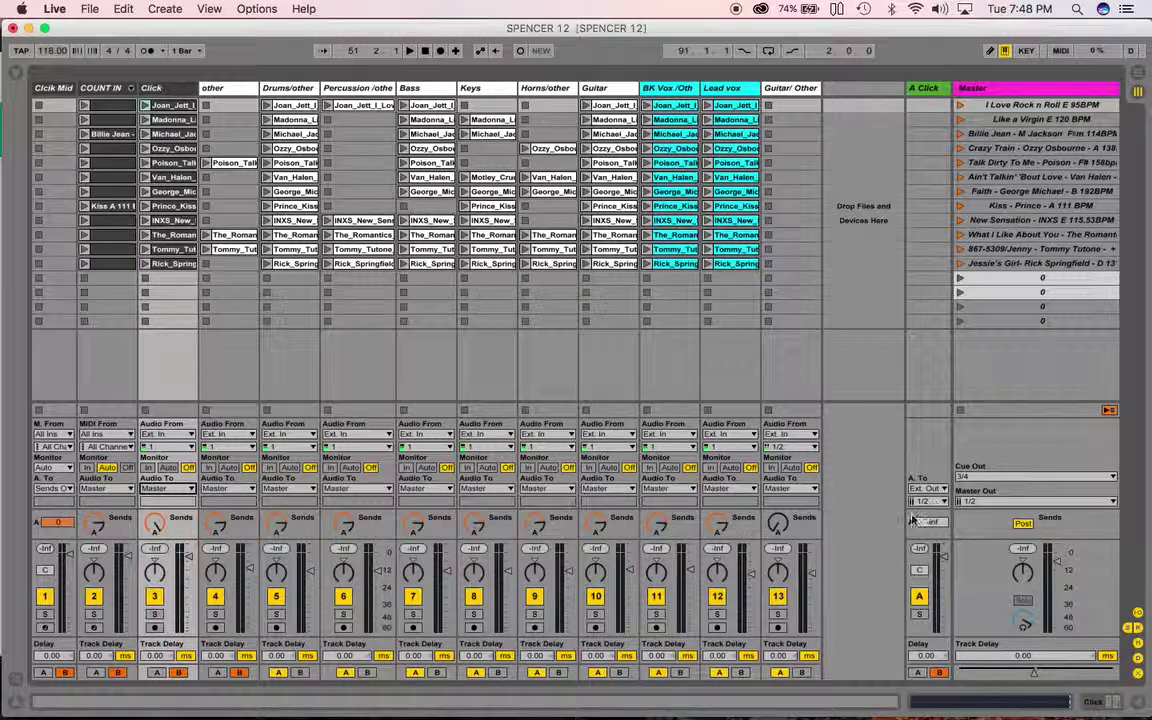
click(920, 598)
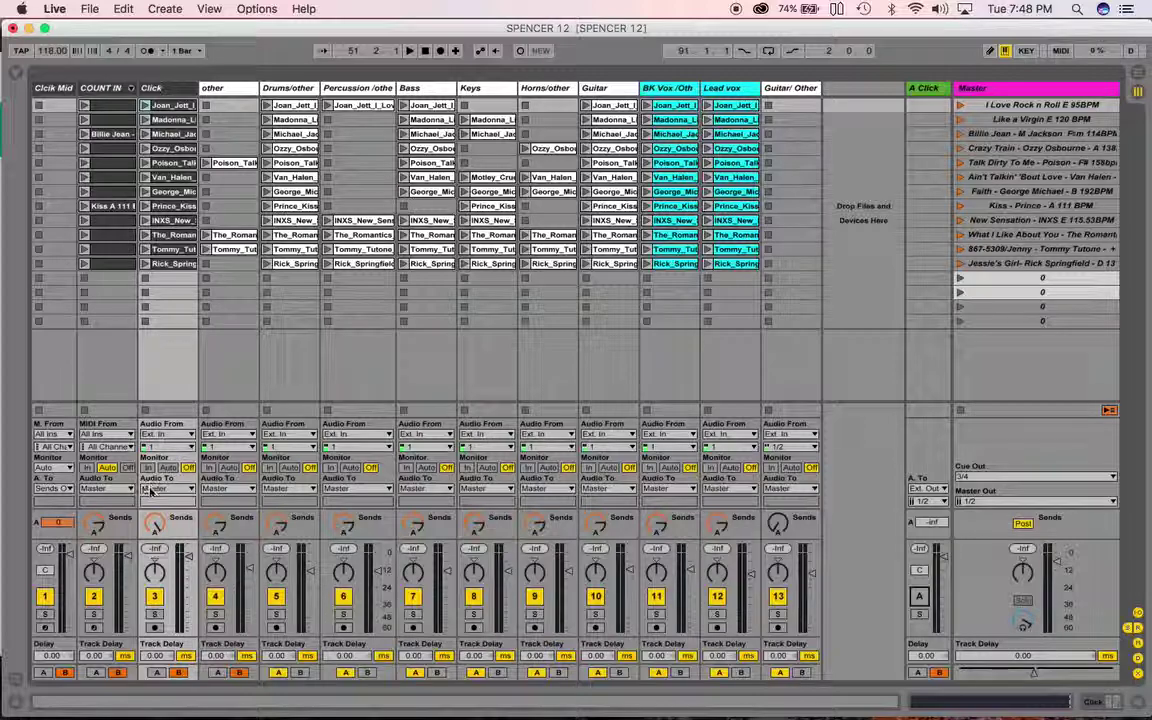
- In Arrangement view, pan COUNT IN and Click to 50L and Drums/other, Percussion, Bass to 50R
click(1138, 74)
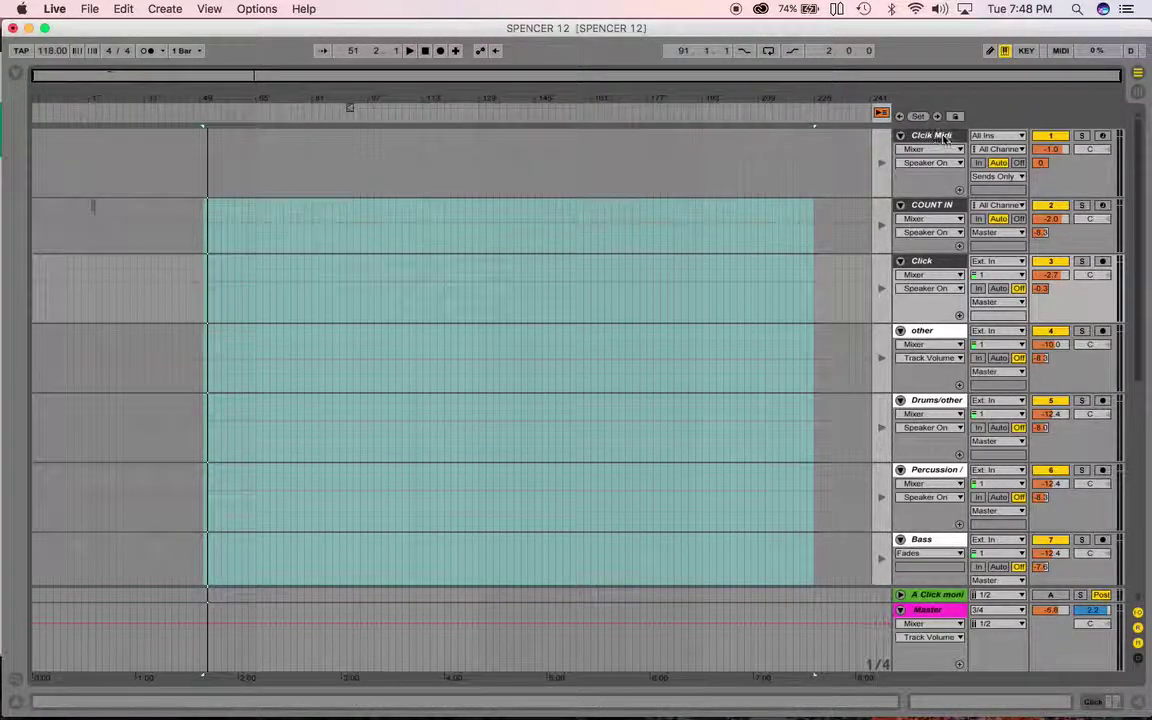
click(1090, 219)
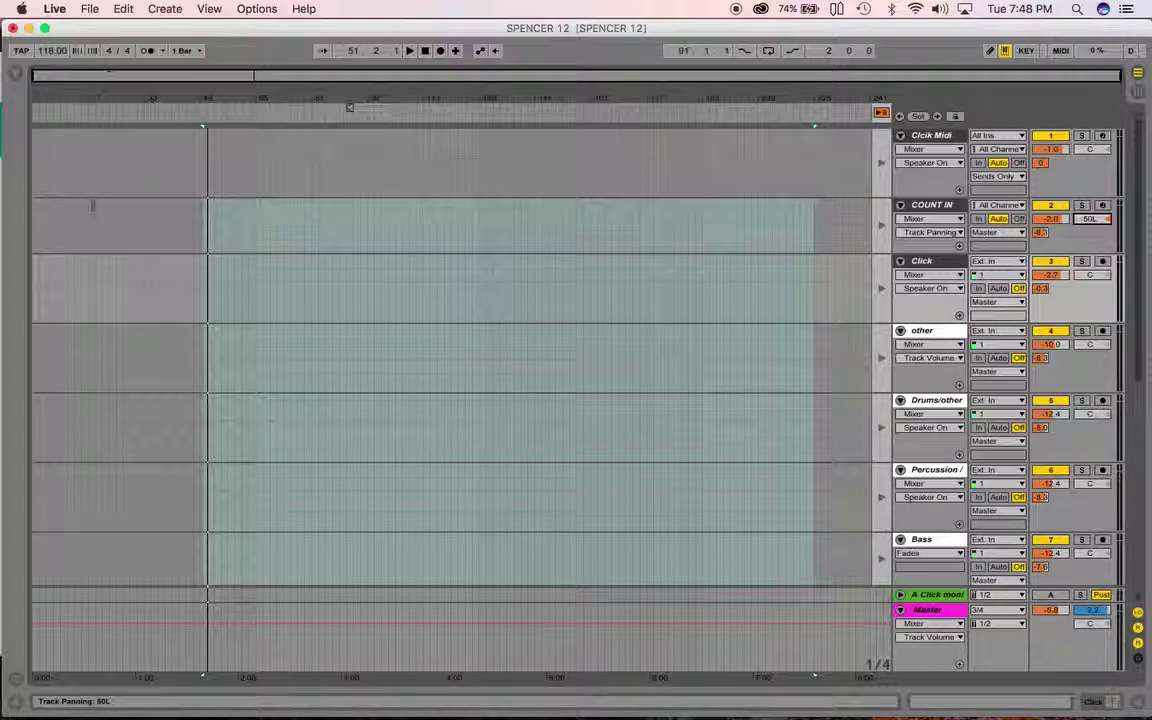
drag(1090, 274, 1090, 335)
click(1090, 345)
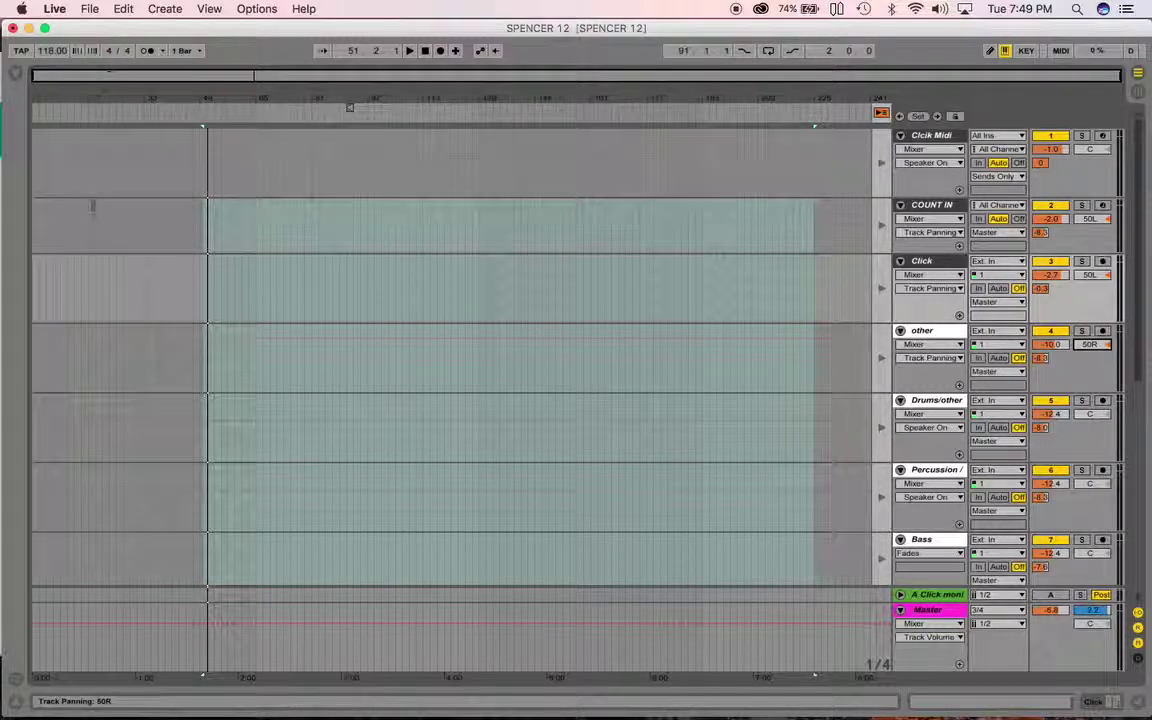
drag(1094, 413, 1094, 395)
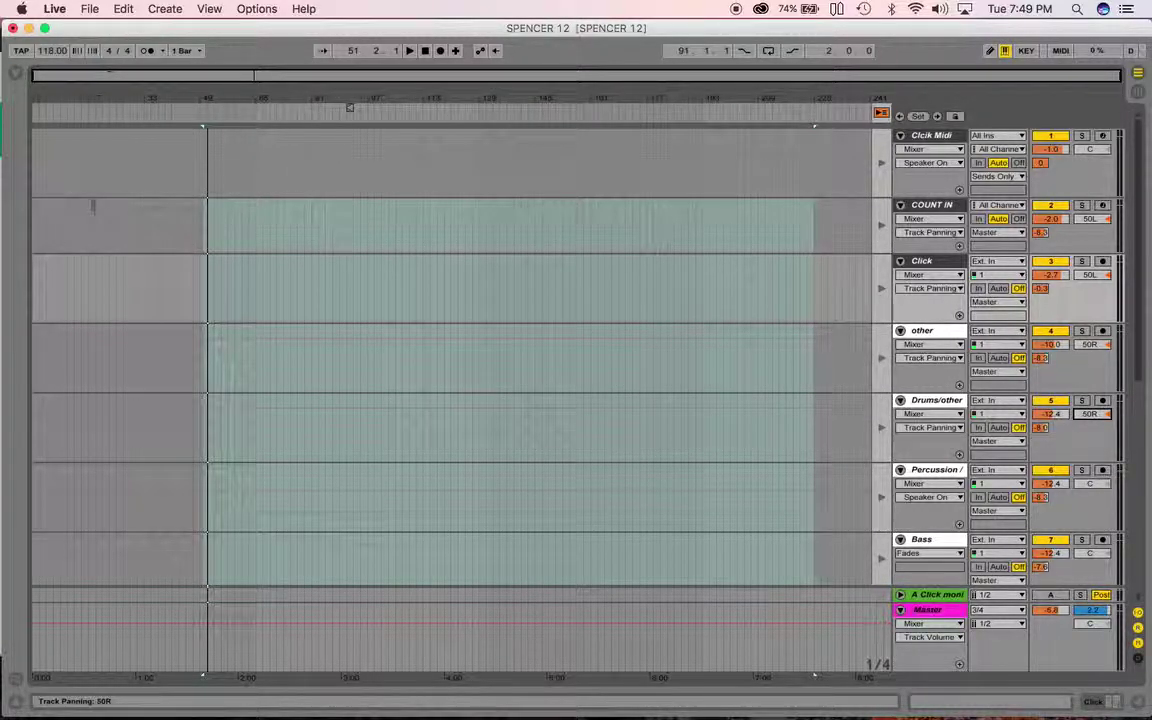
click(1096, 488)
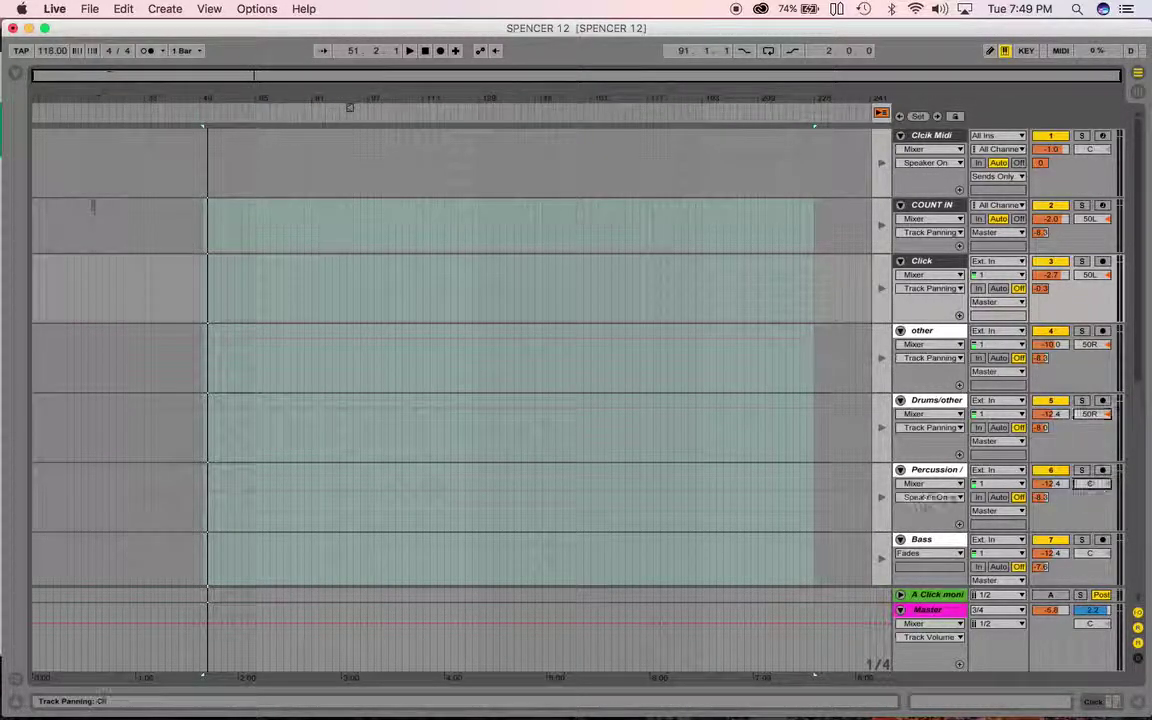
drag(1090, 483, 1090, 475)
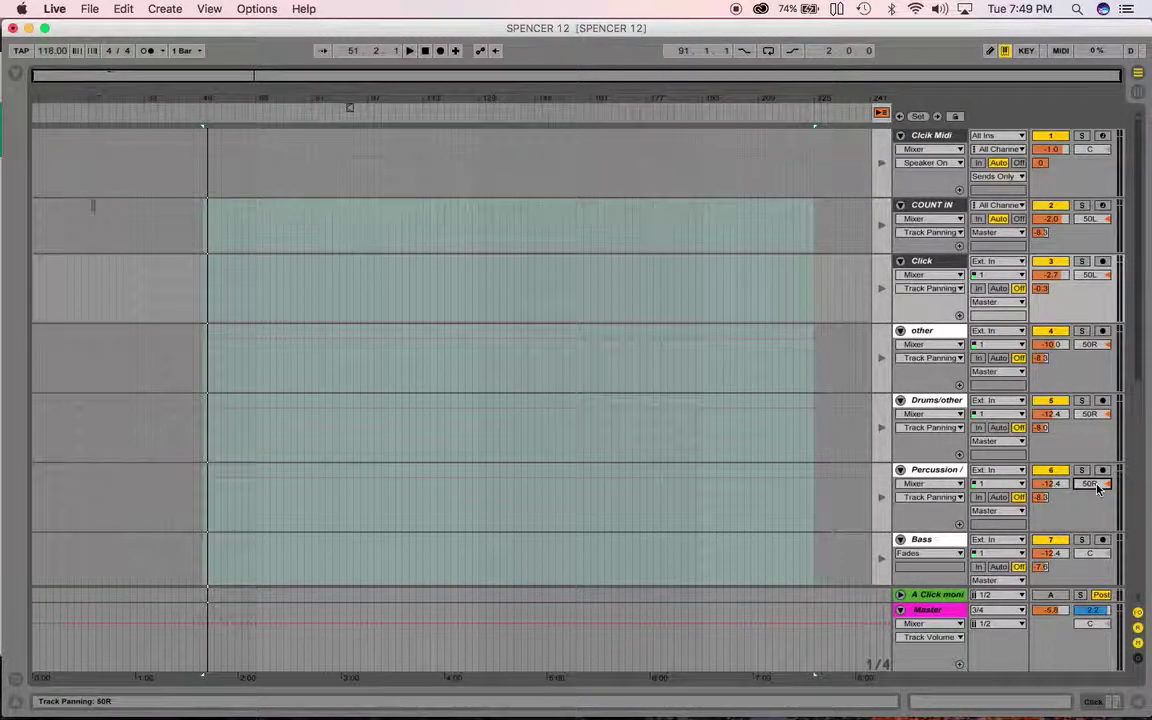
drag(1090, 553, 1090, 545)
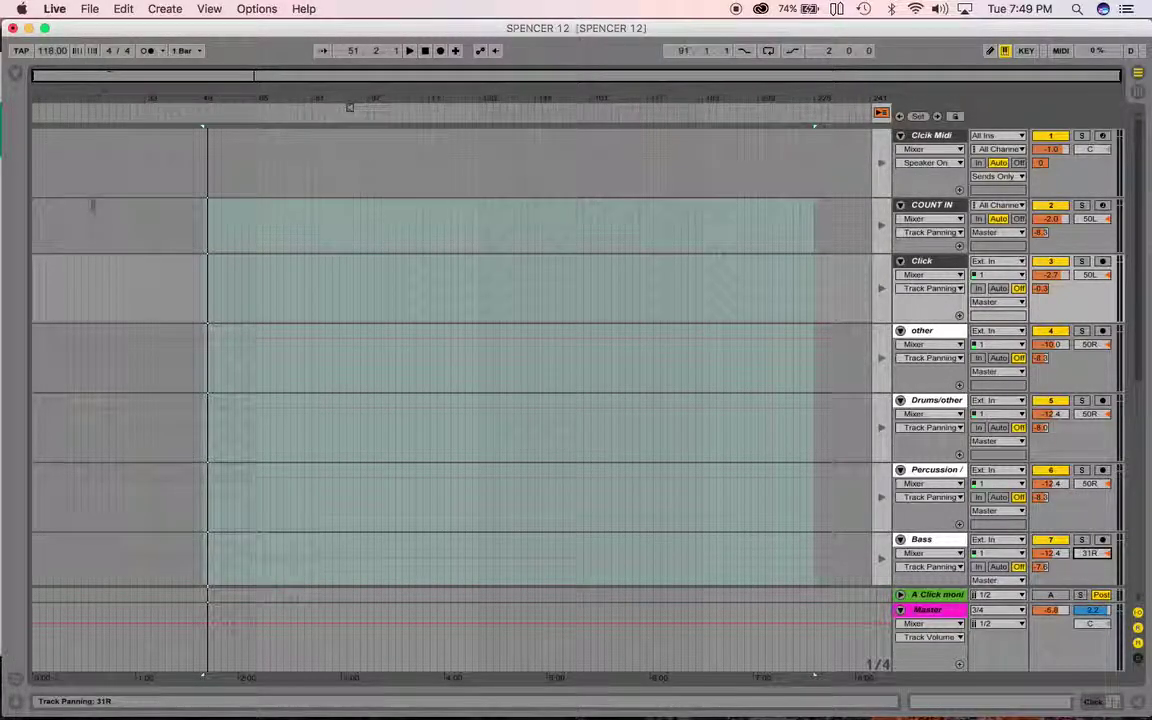
- Pan Keys, Horns/other, Guitar, backing vocal, Lead vox and Guitar/Other to 50R
scroll(1093, 391, down, 5)
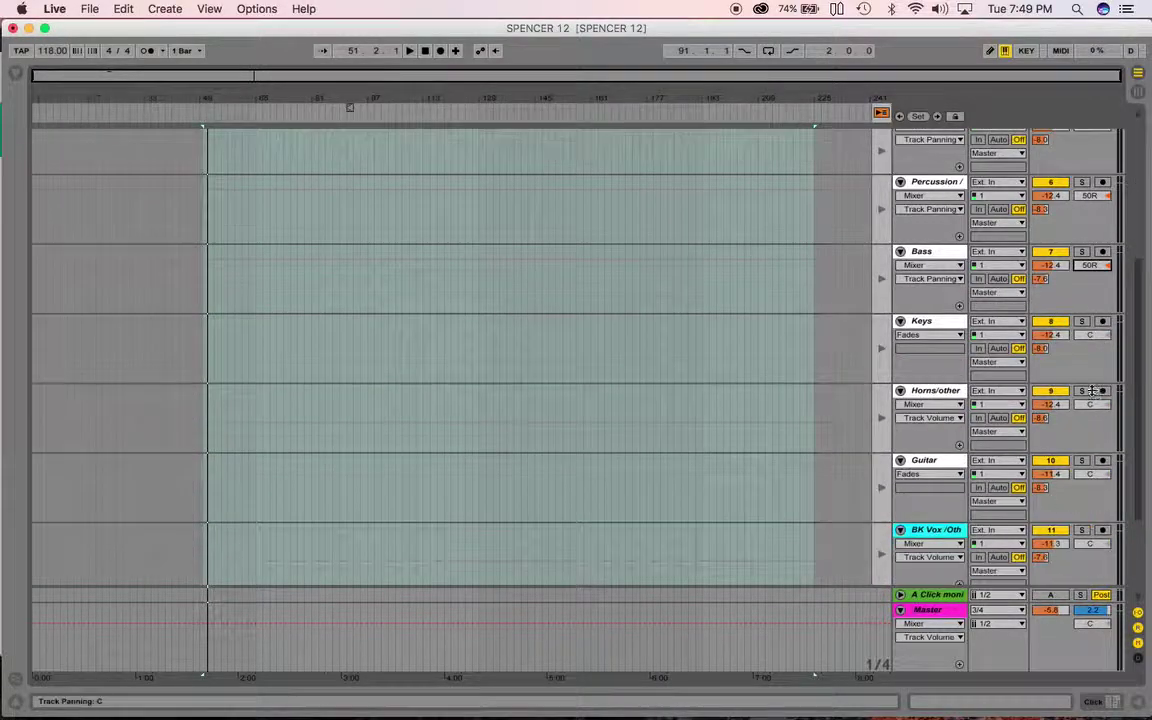
drag(1090, 334, 1090, 326)
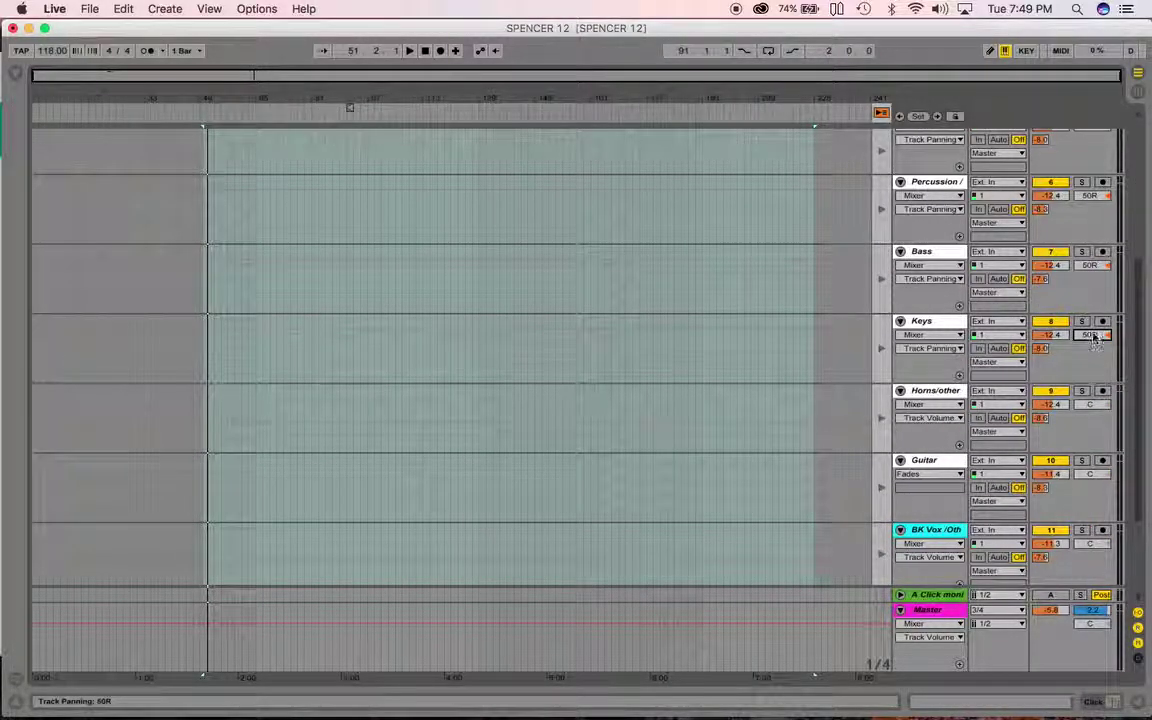
drag(1093, 408, 1093, 400)
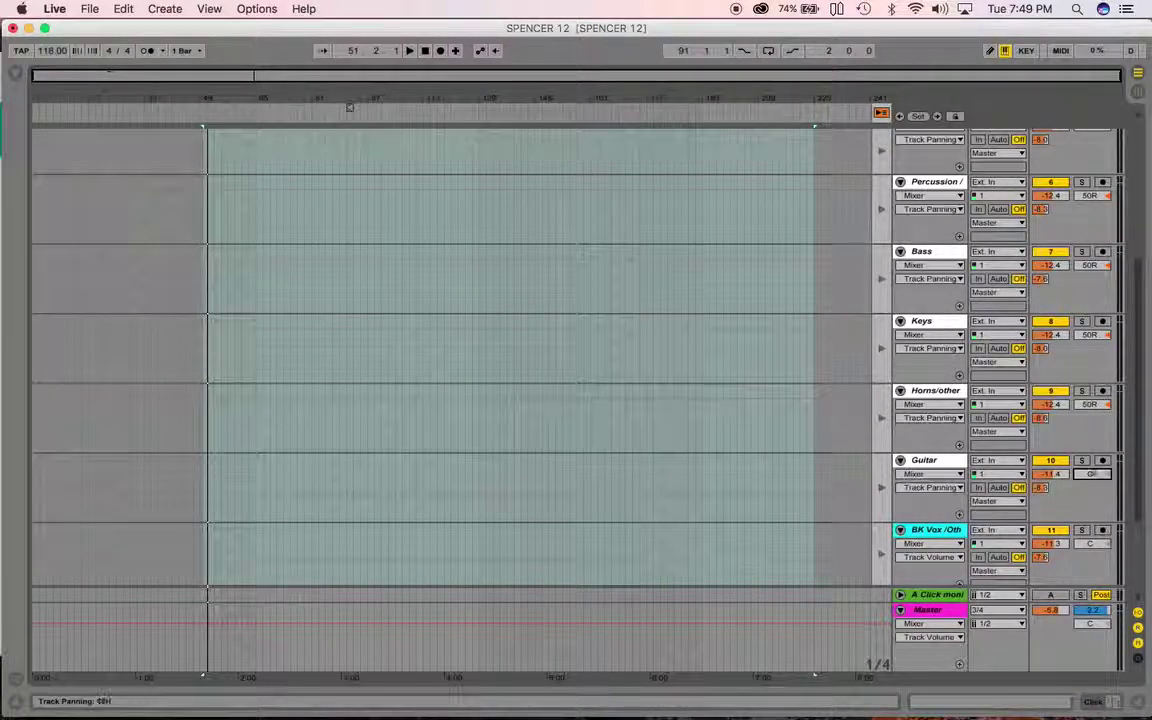
drag(1093, 477, 1093, 469)
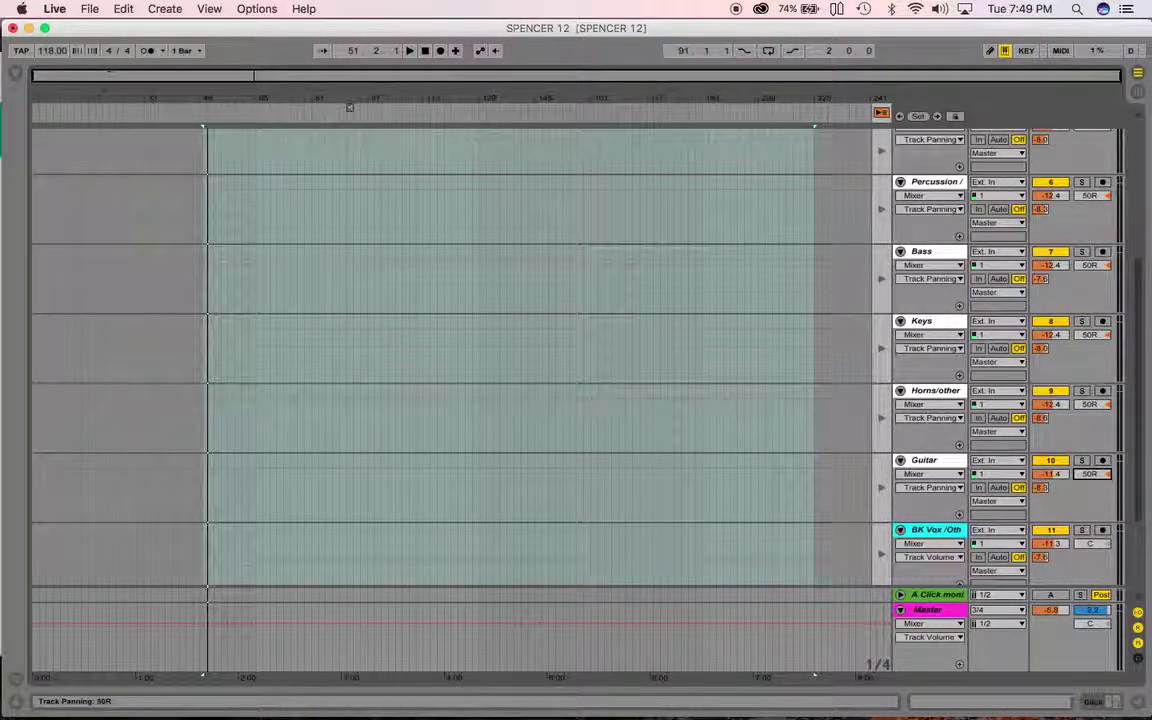
click(1090, 543)
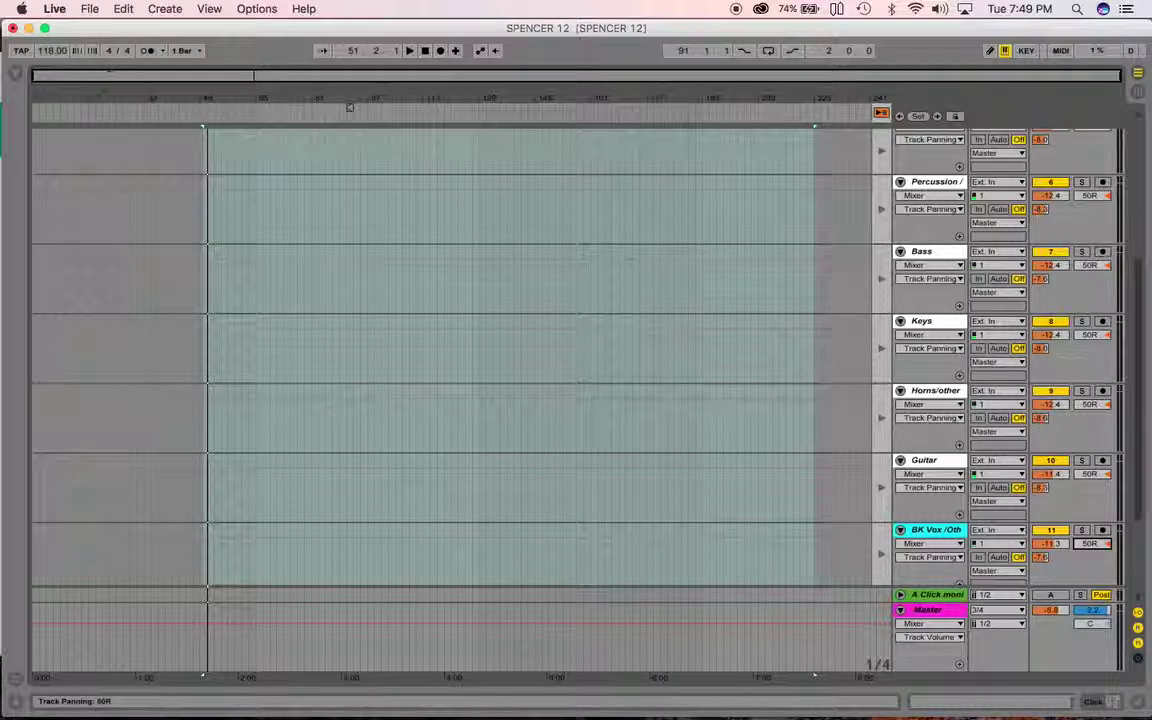
scroll(1095, 548, down, 5)
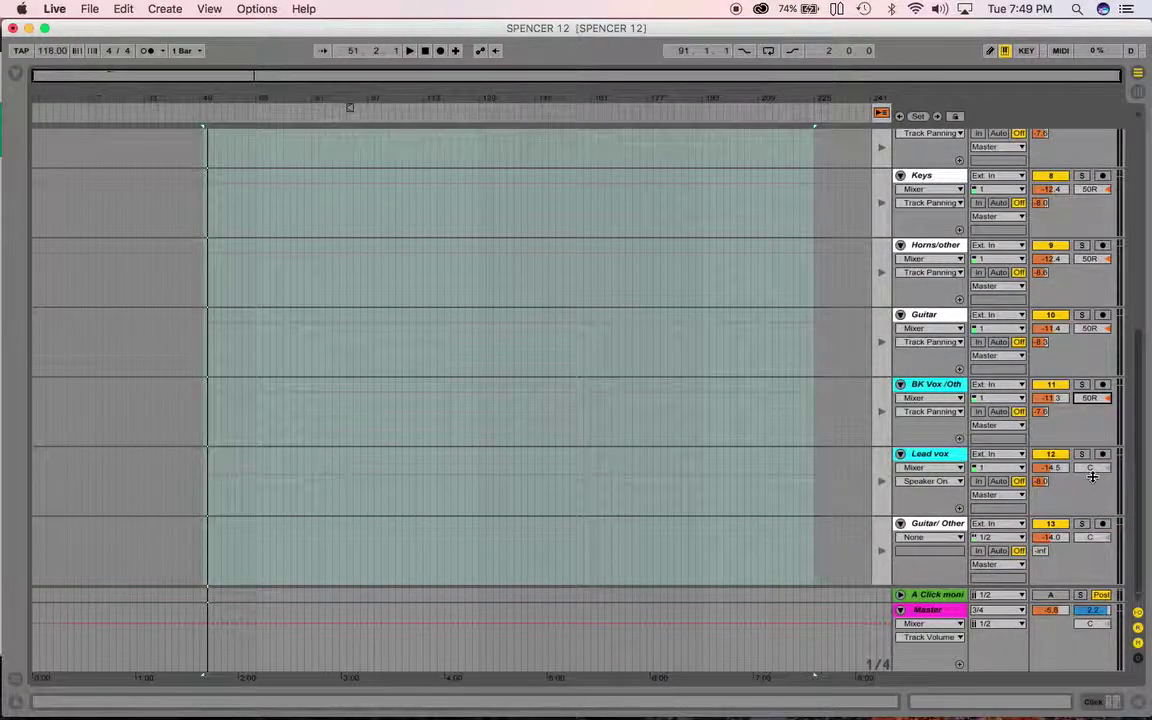
drag(1093, 477, 1093, 469)
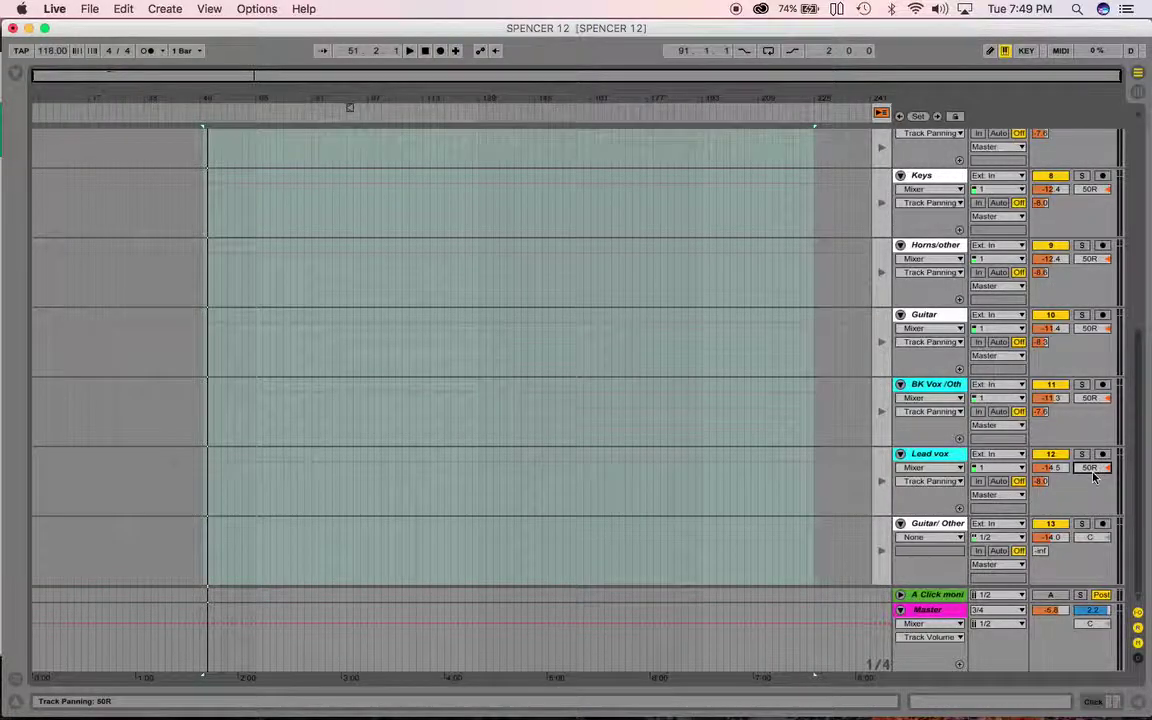
drag(1093, 541, 1093, 536)
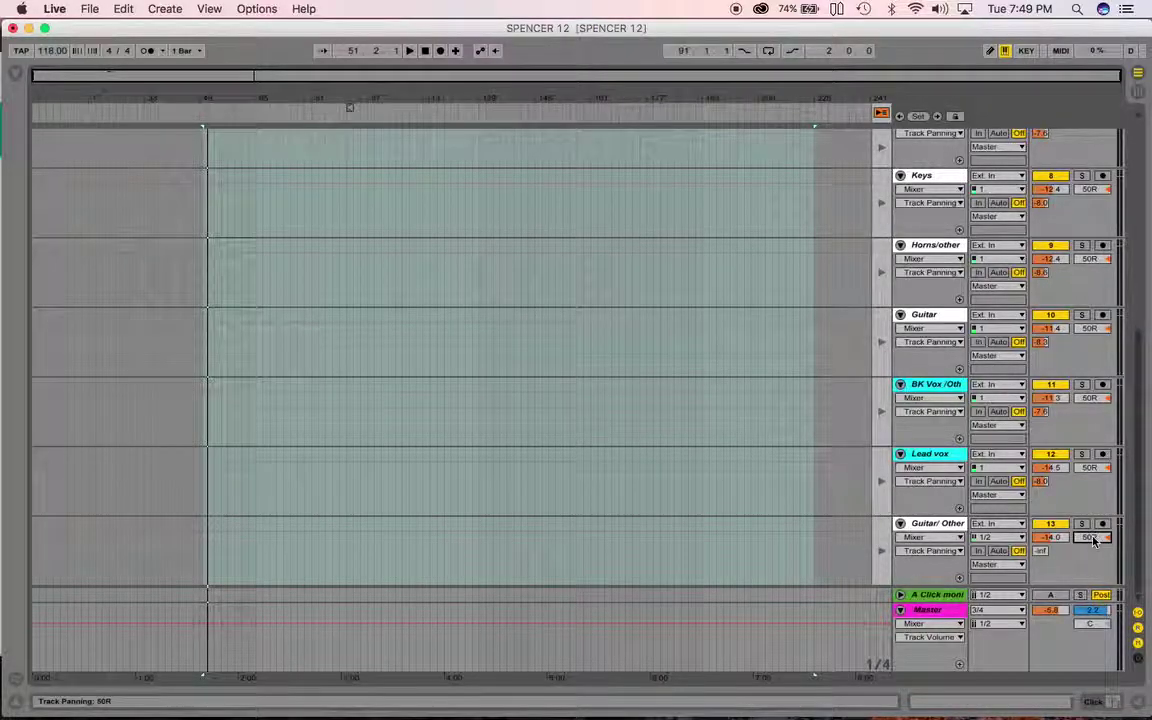
scroll(1098, 545, up, 10)
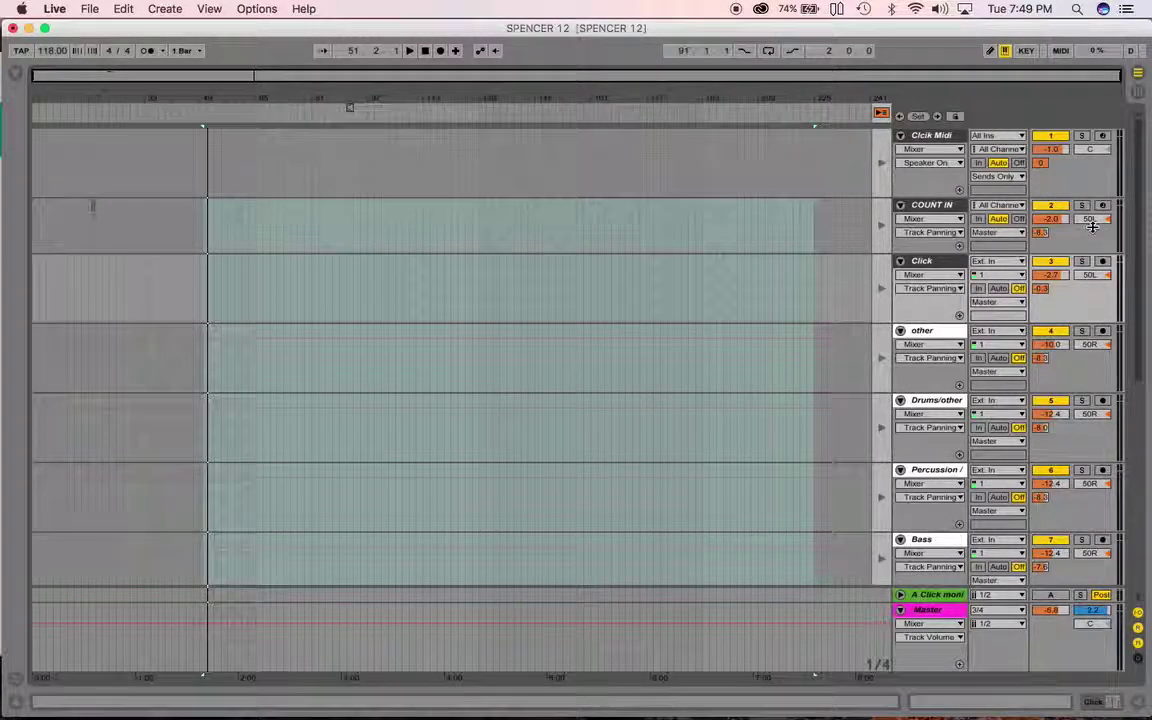
- In Session view, adjust the Drums/other pan and launch the I Love Rock n Roll E 95BPM scene
click(1139, 93)
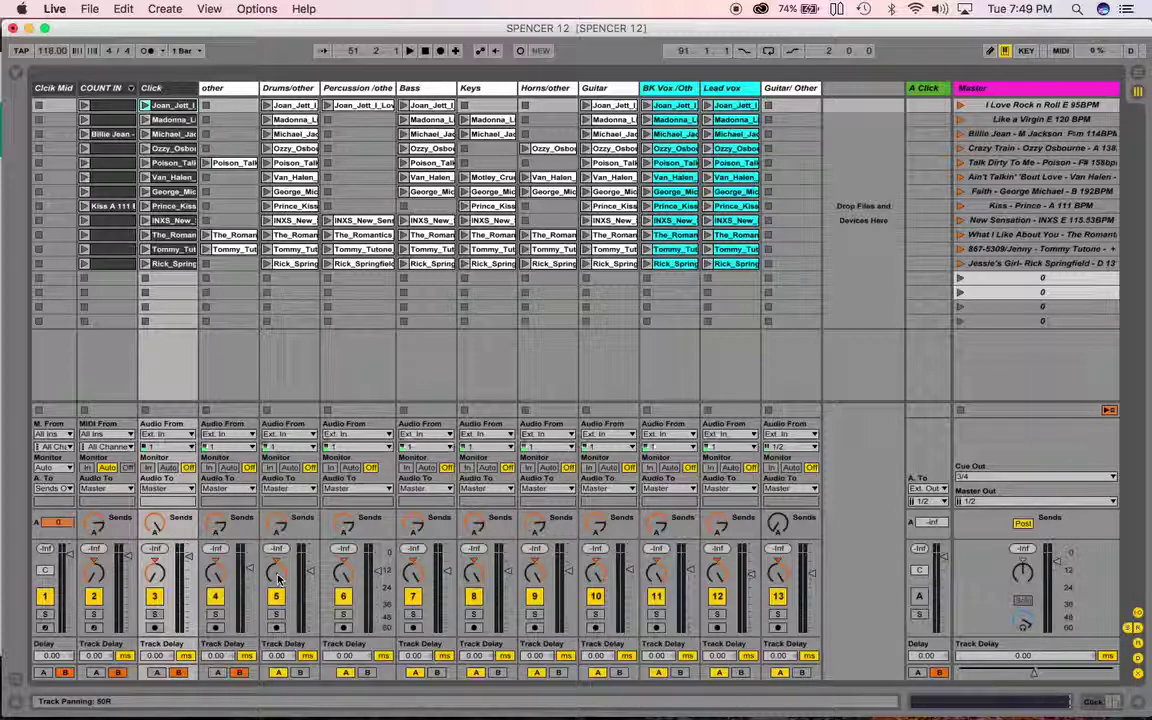
drag(279, 580, 279, 610)
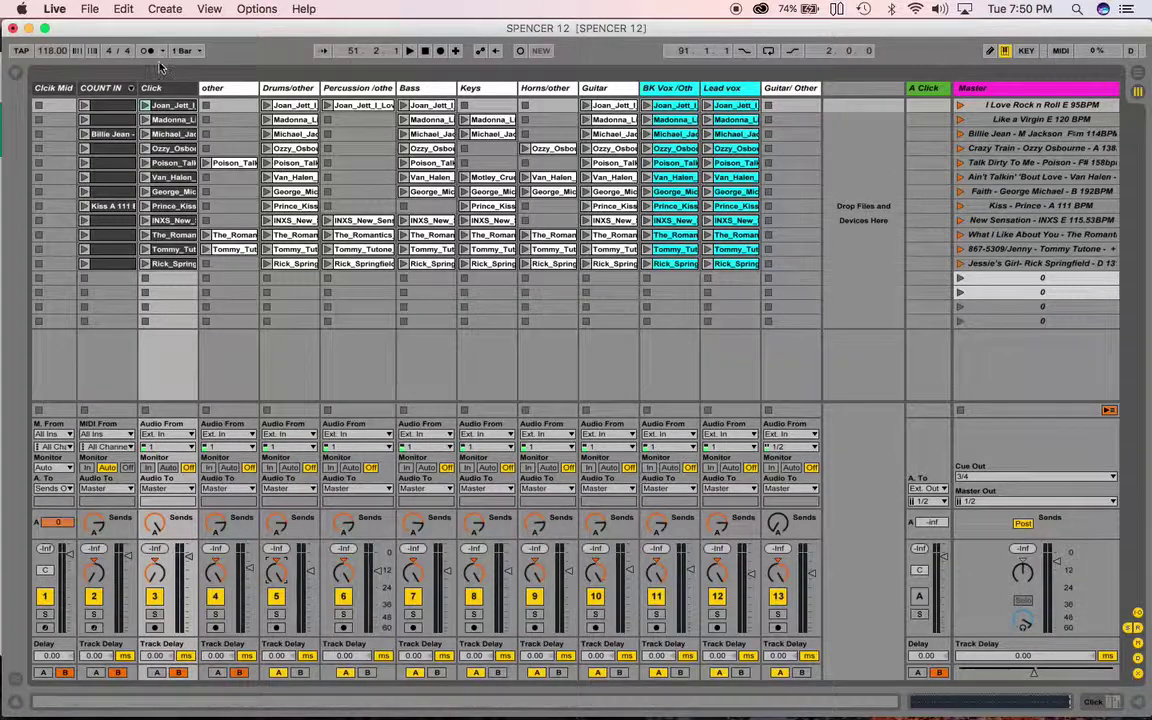
click(960, 106)
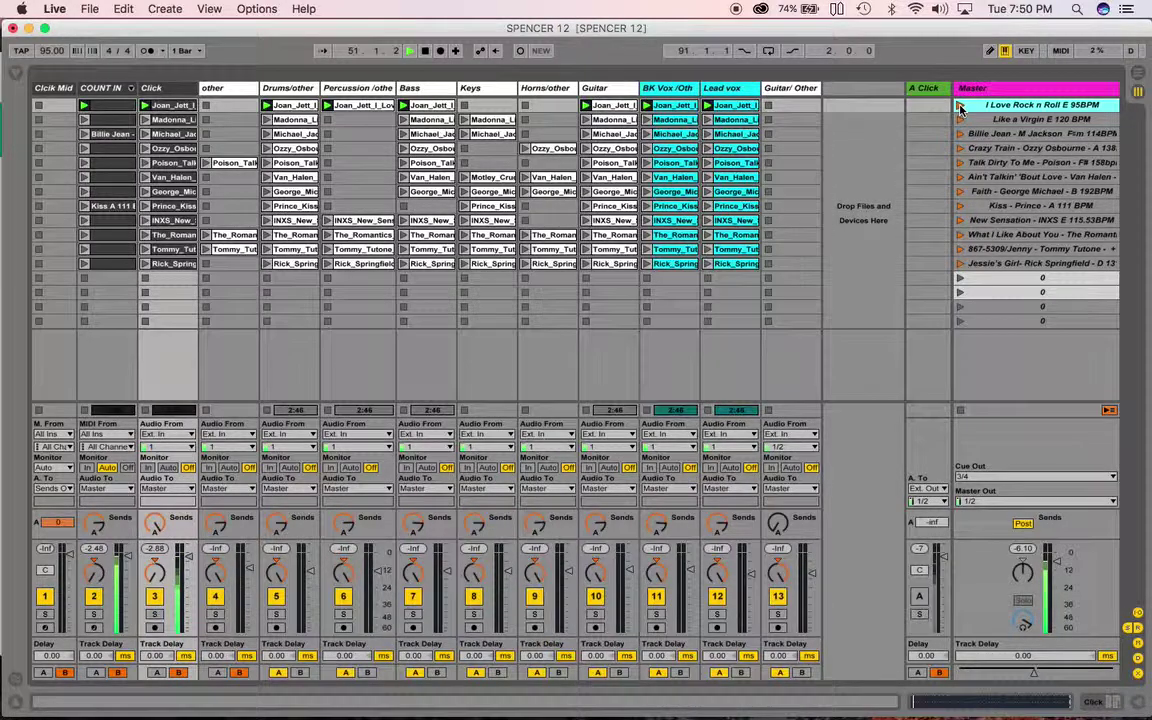
- Decline the pop-up, stop playback, and export the Master as a 44100 Hz WAV to Dropbox
click(676, 384)
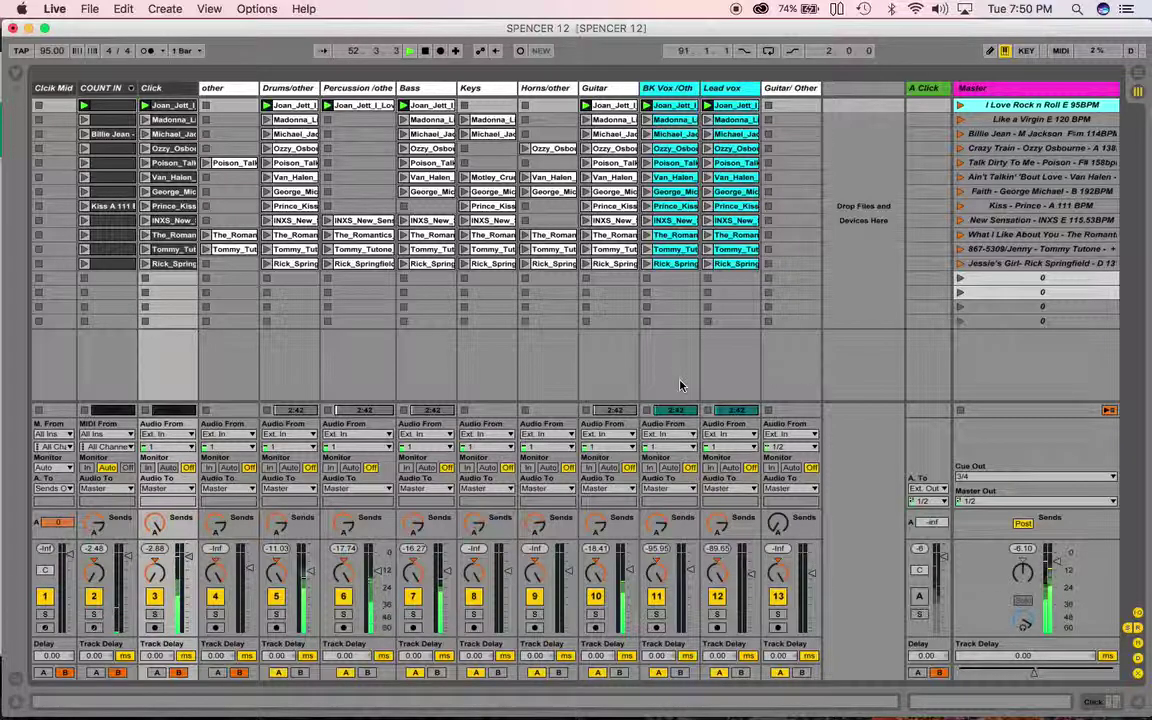
key(space)
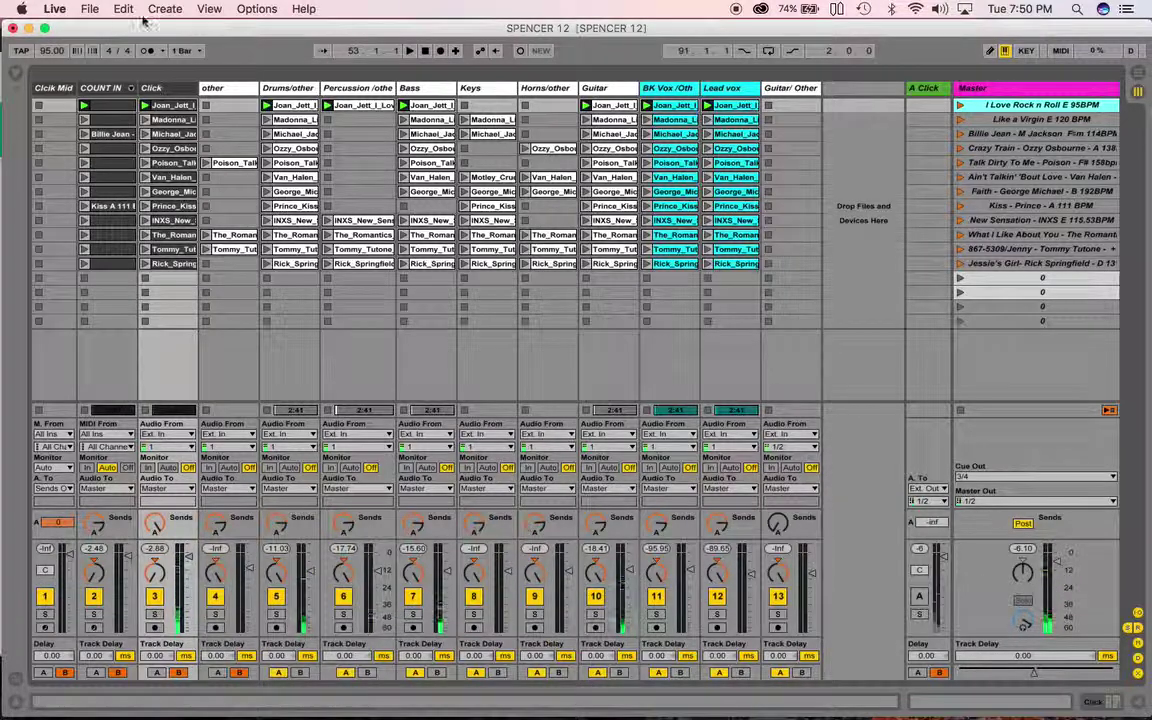
click(90, 9)
mouse_move(103, 60)
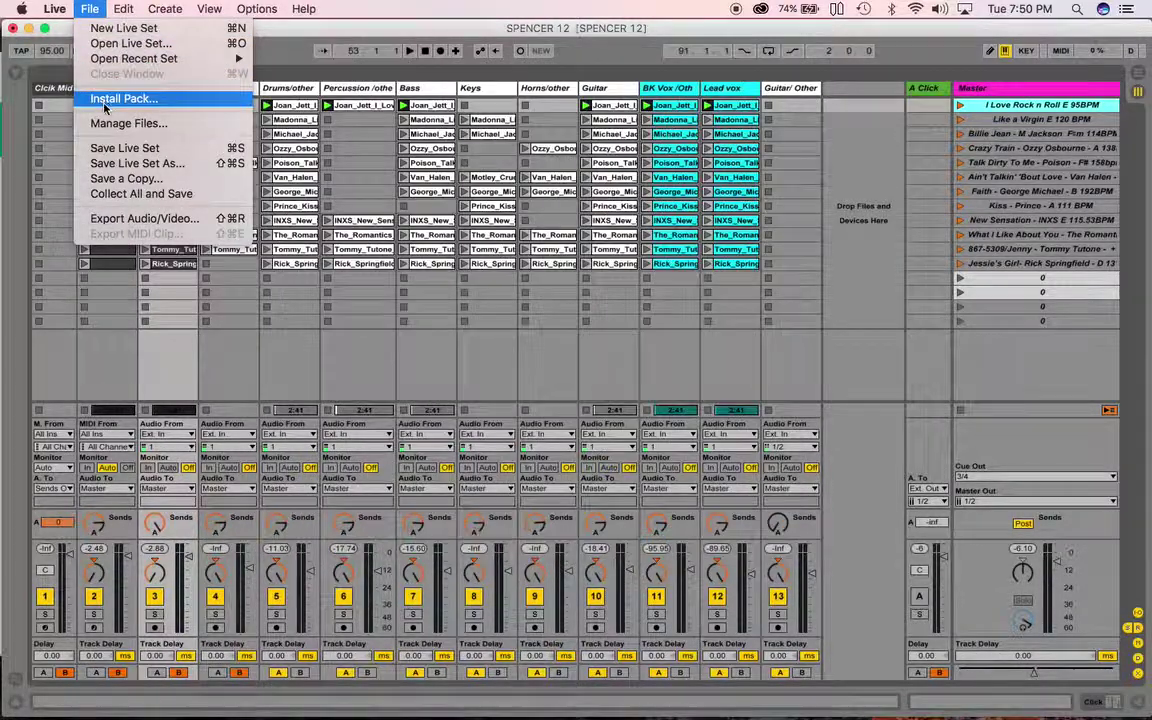
click(130, 219)
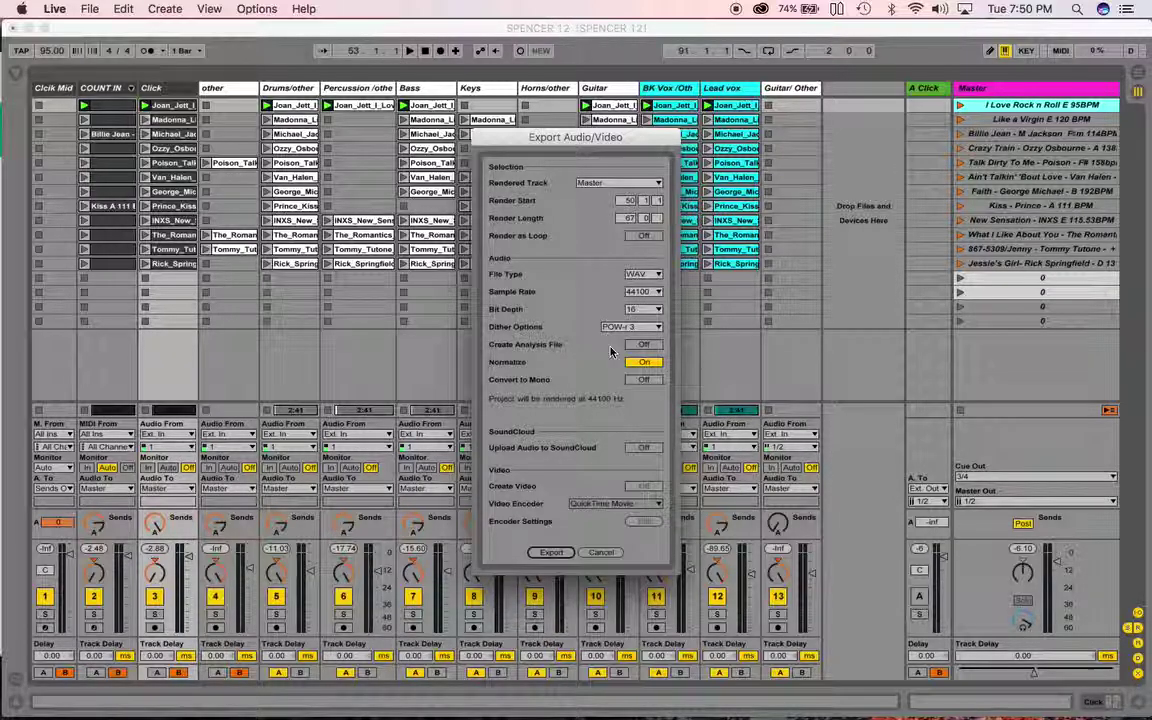
click(563, 554)
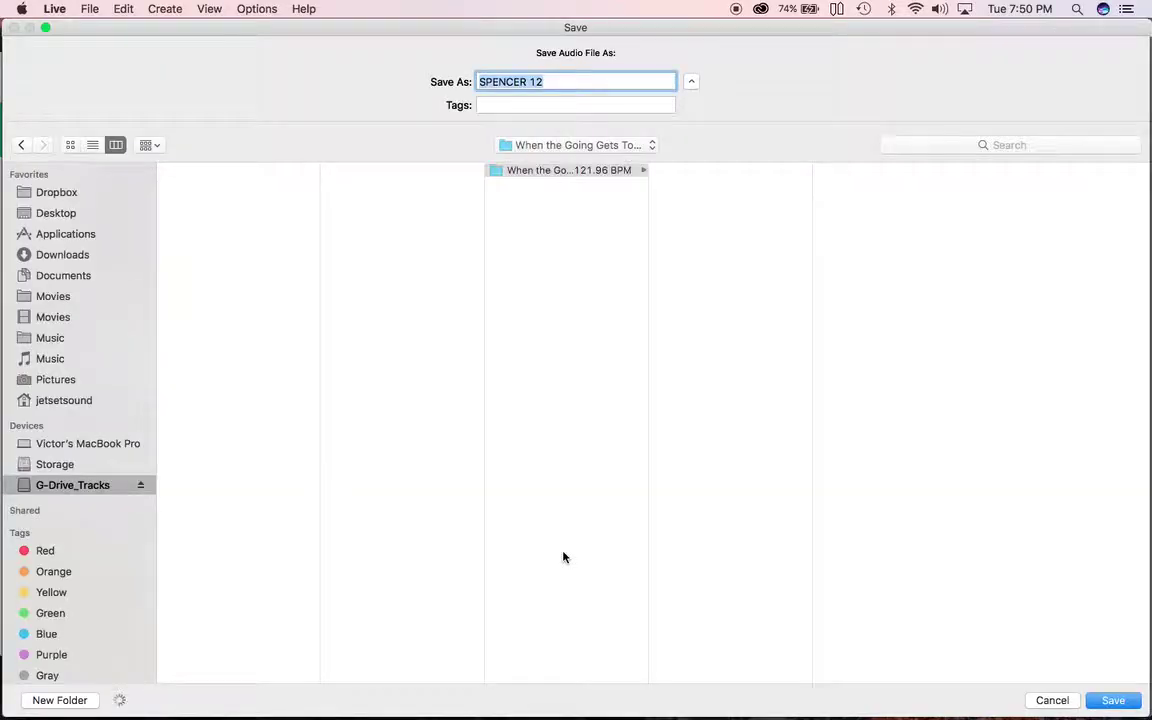
click(70, 193)
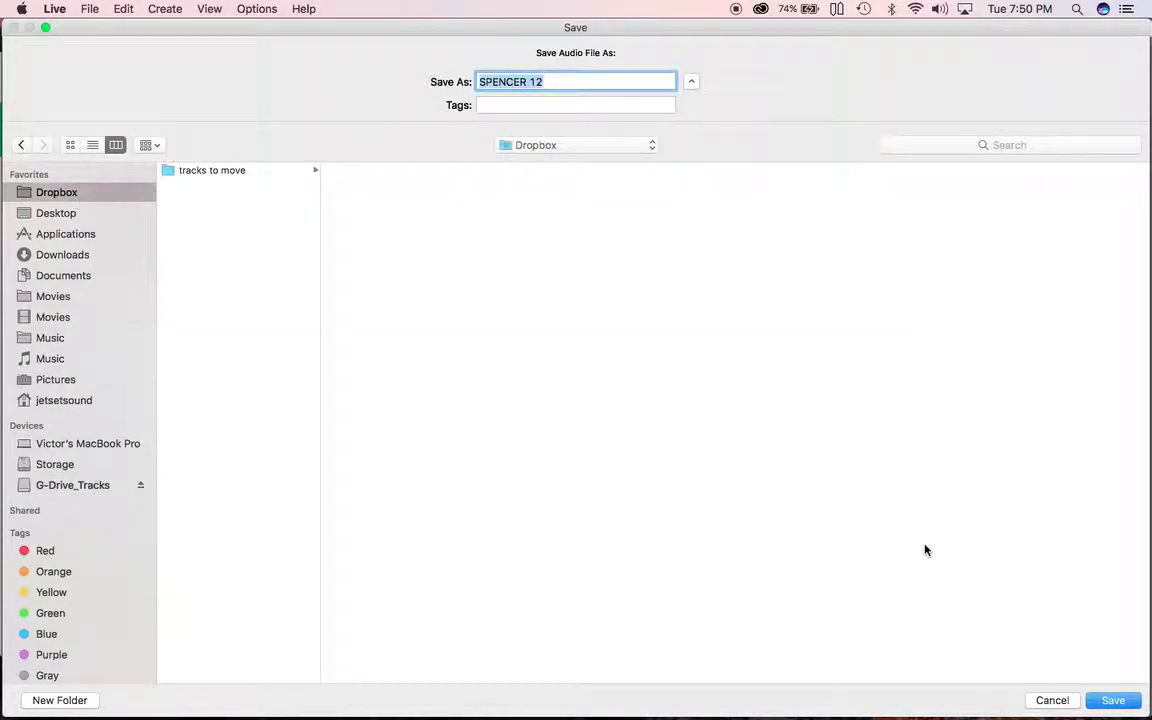
click(1128, 700)
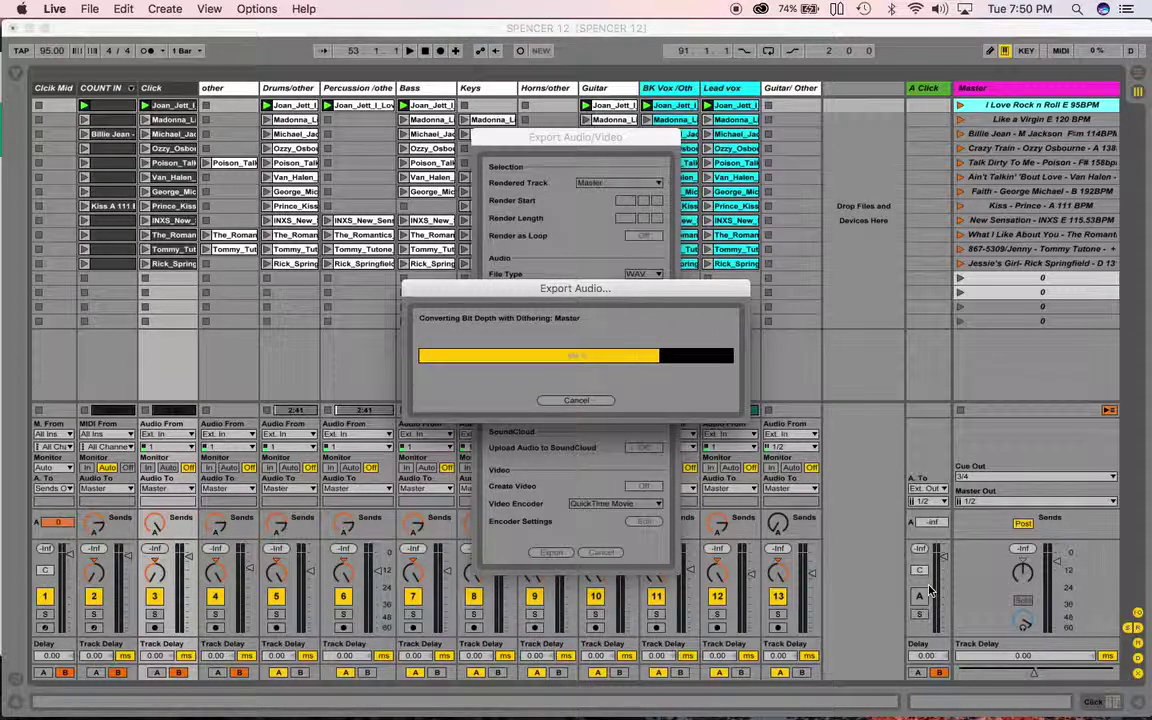
mouse_move(312, 712)
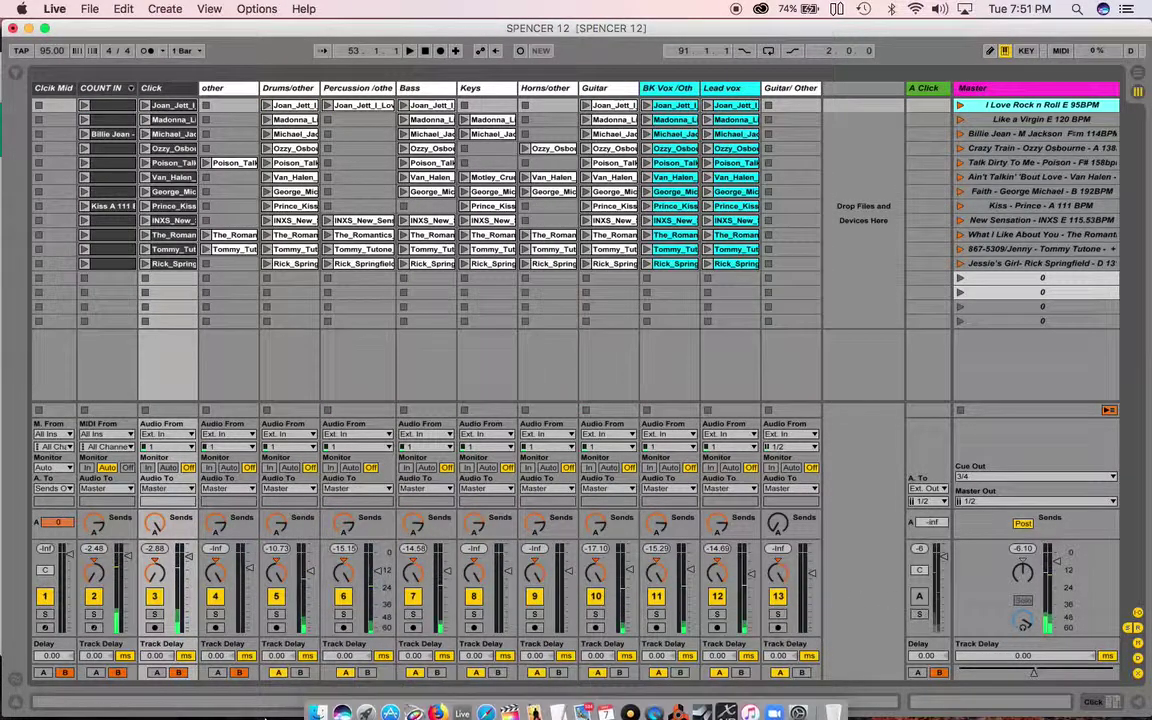
click(318, 705)
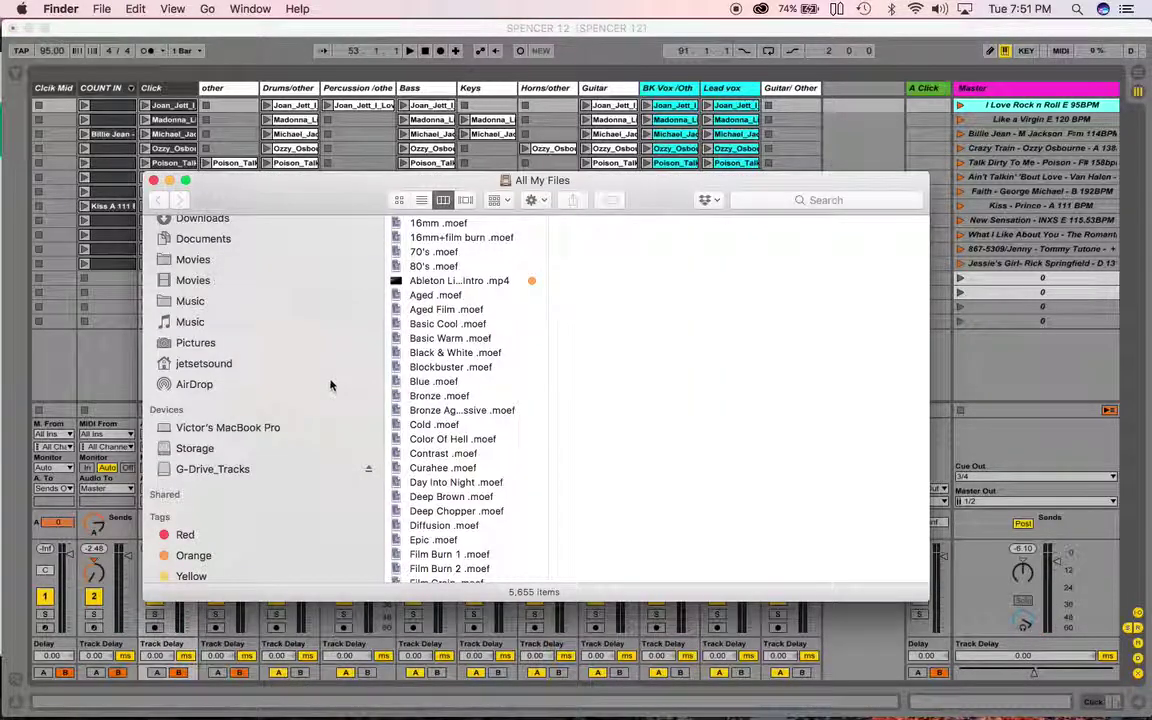
scroll(269, 303, up, 3)
click(196, 265)
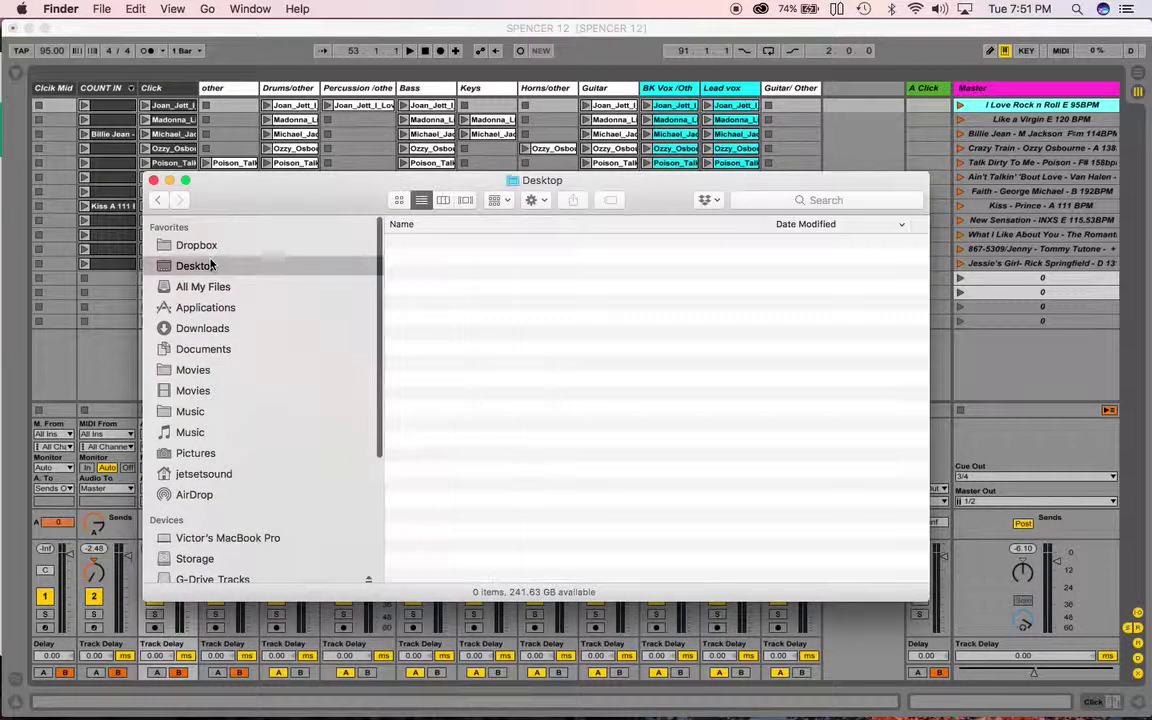
click(802, 225)
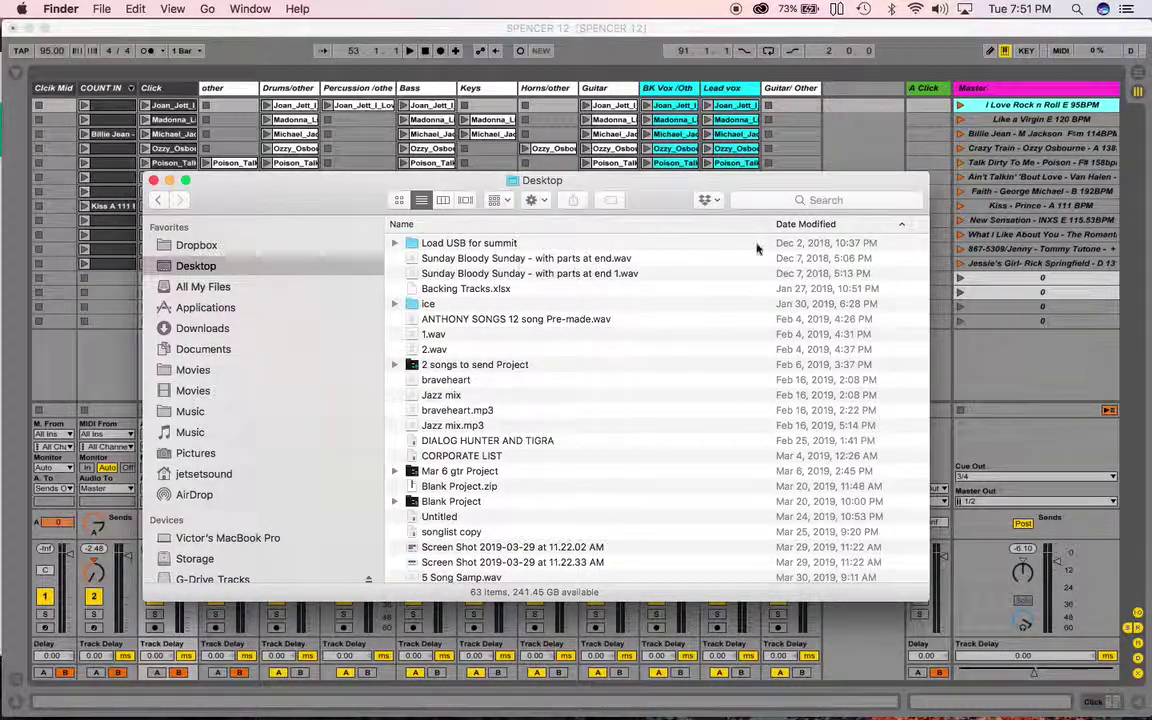
click(805, 225)
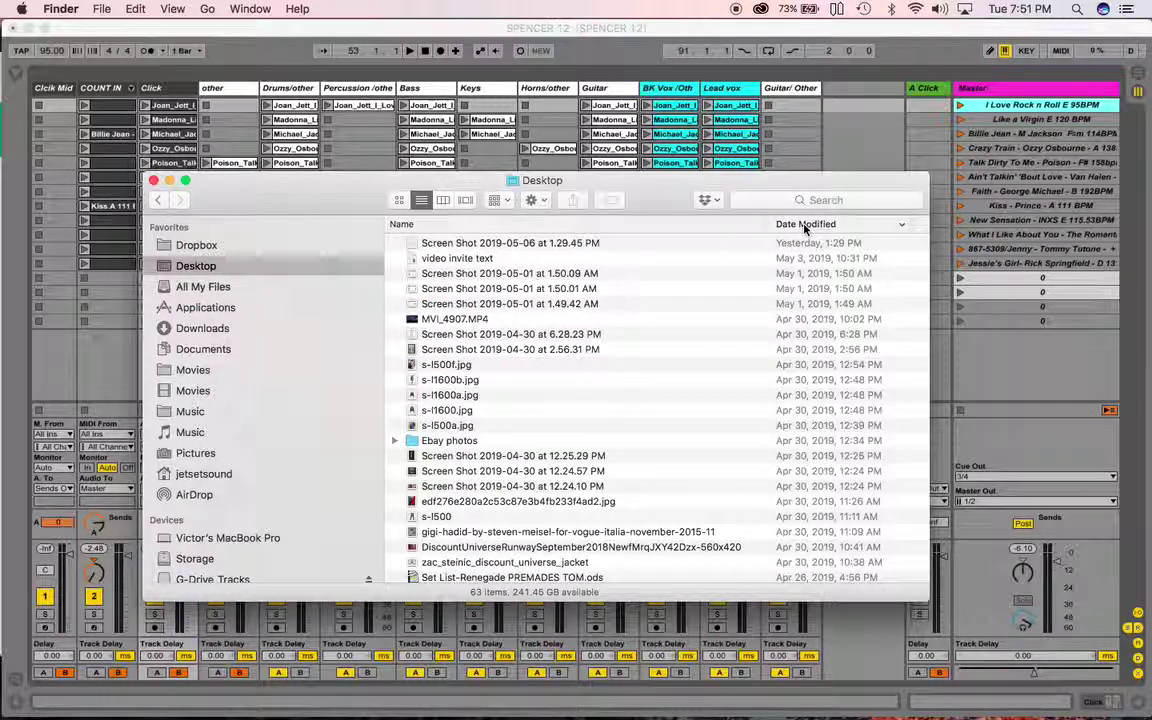
click(805, 225)
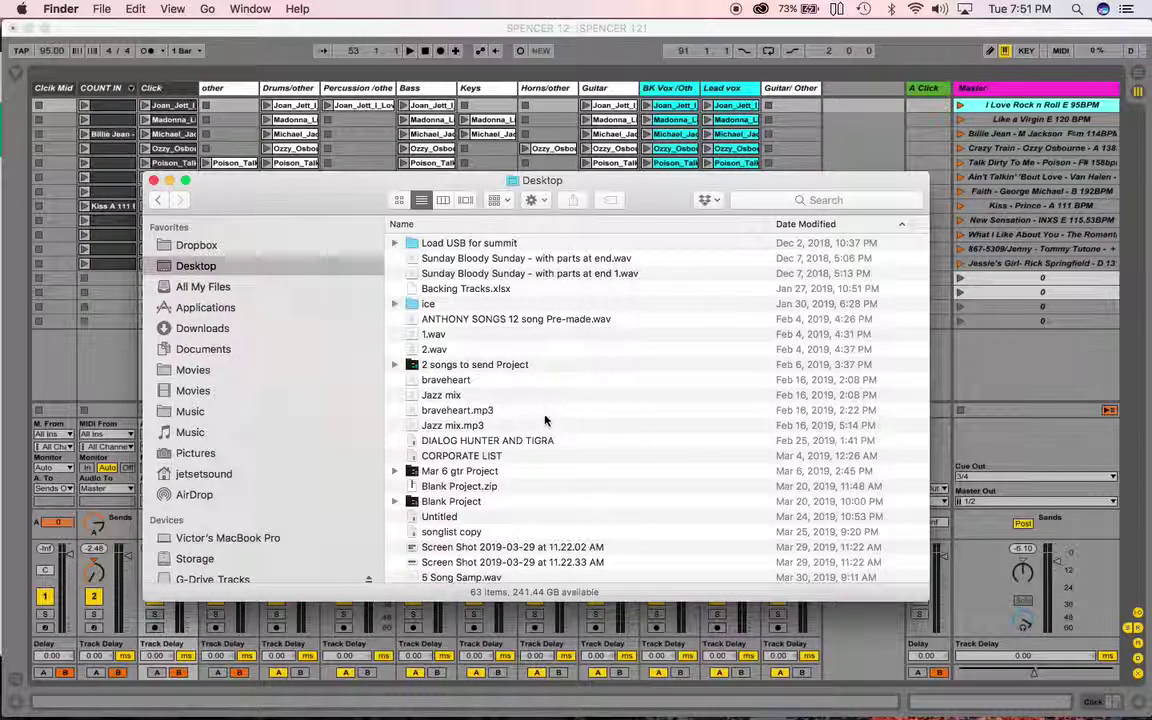
scroll(545, 421, down, 5)
scroll(545, 421, down, 3)
scroll(545, 415, up, 6)
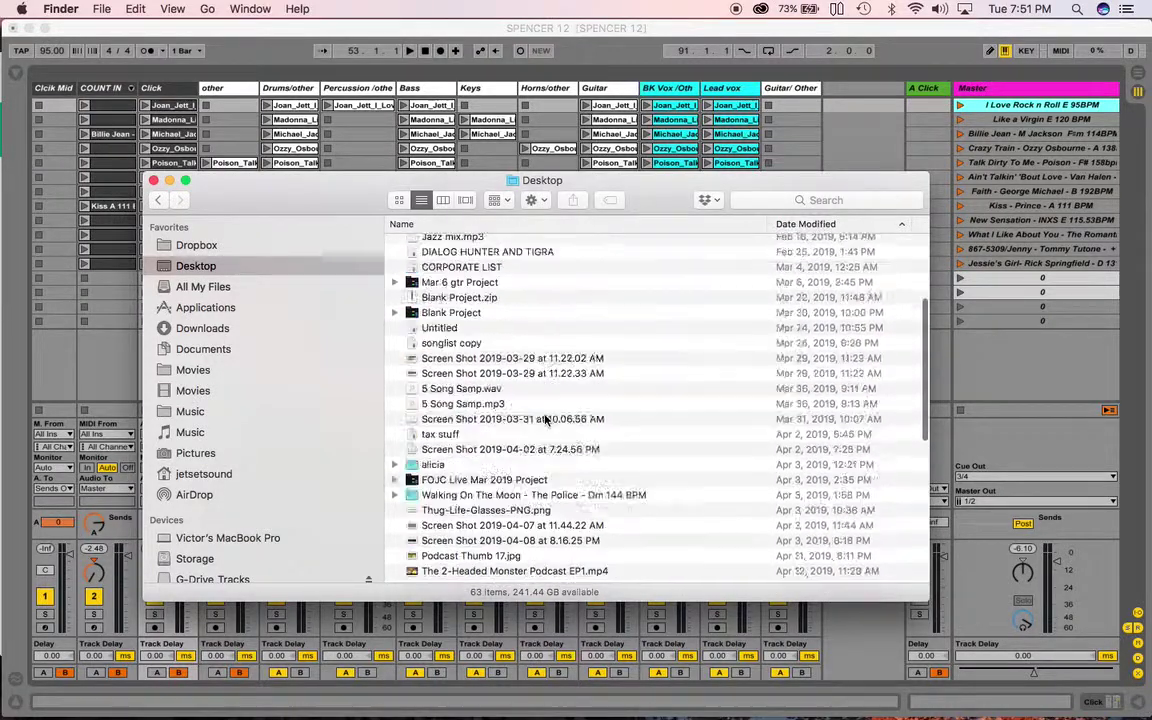
click(322, 21)
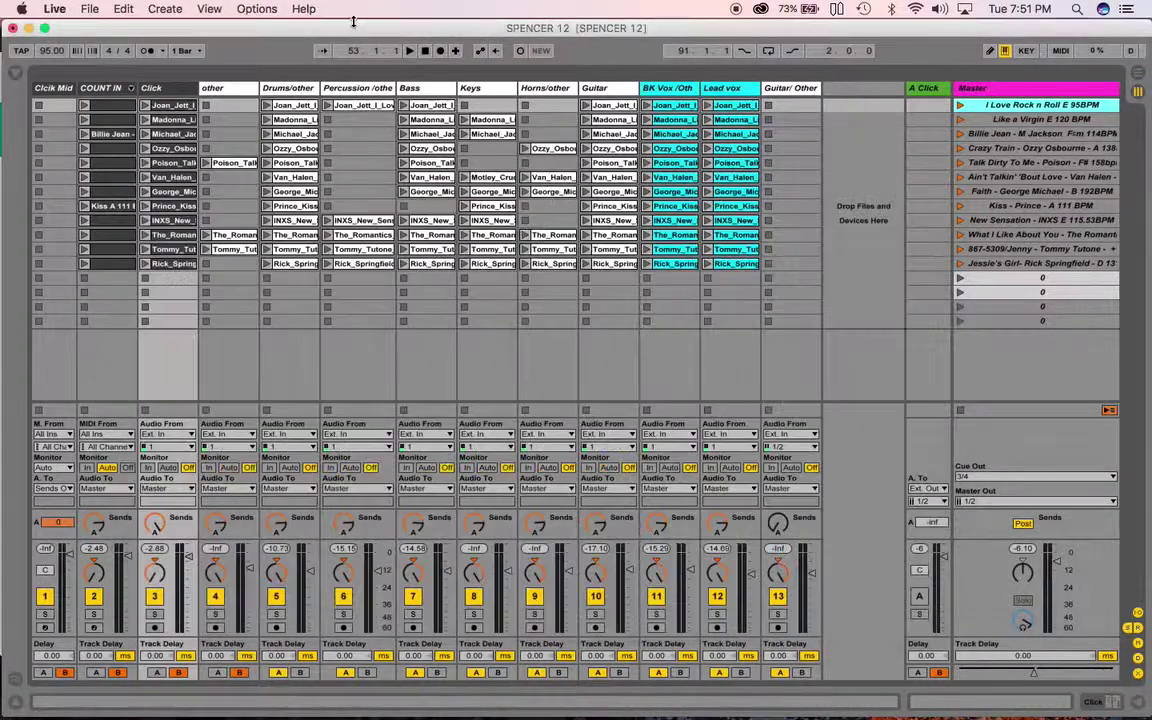
- Start a second audio export, then cancel the Save and export dialogs to keep SPENCER 12.wav
click(86, 10)
click(110, 218)
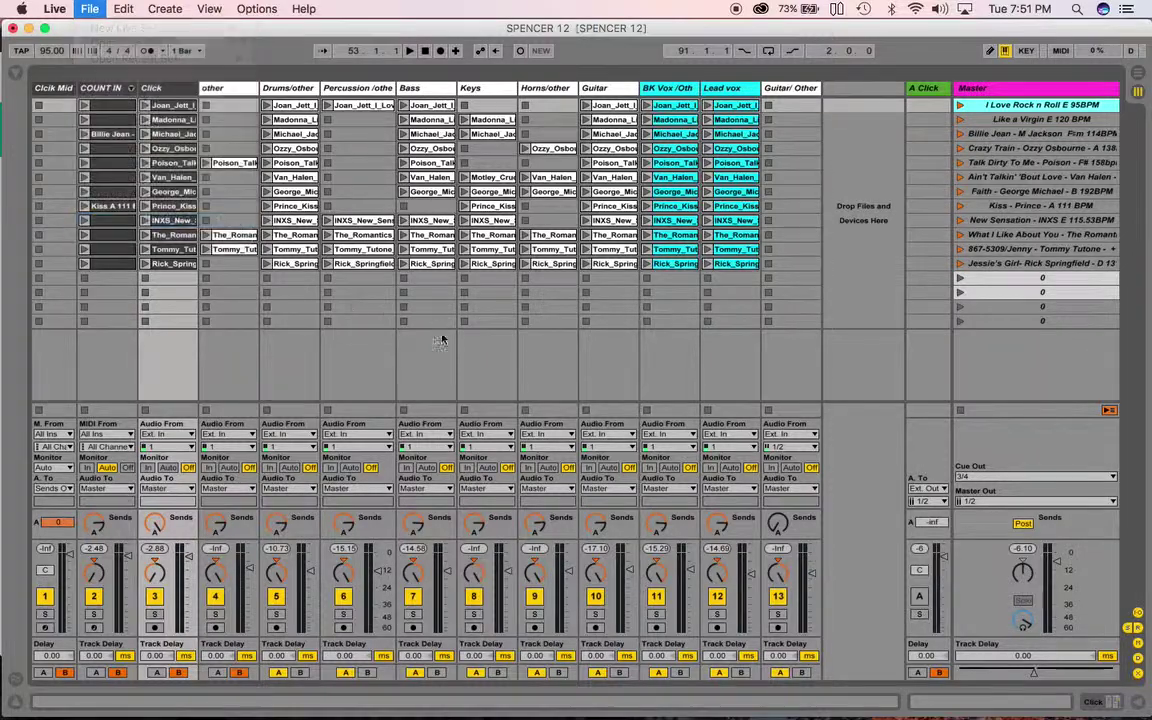
click(553, 552)
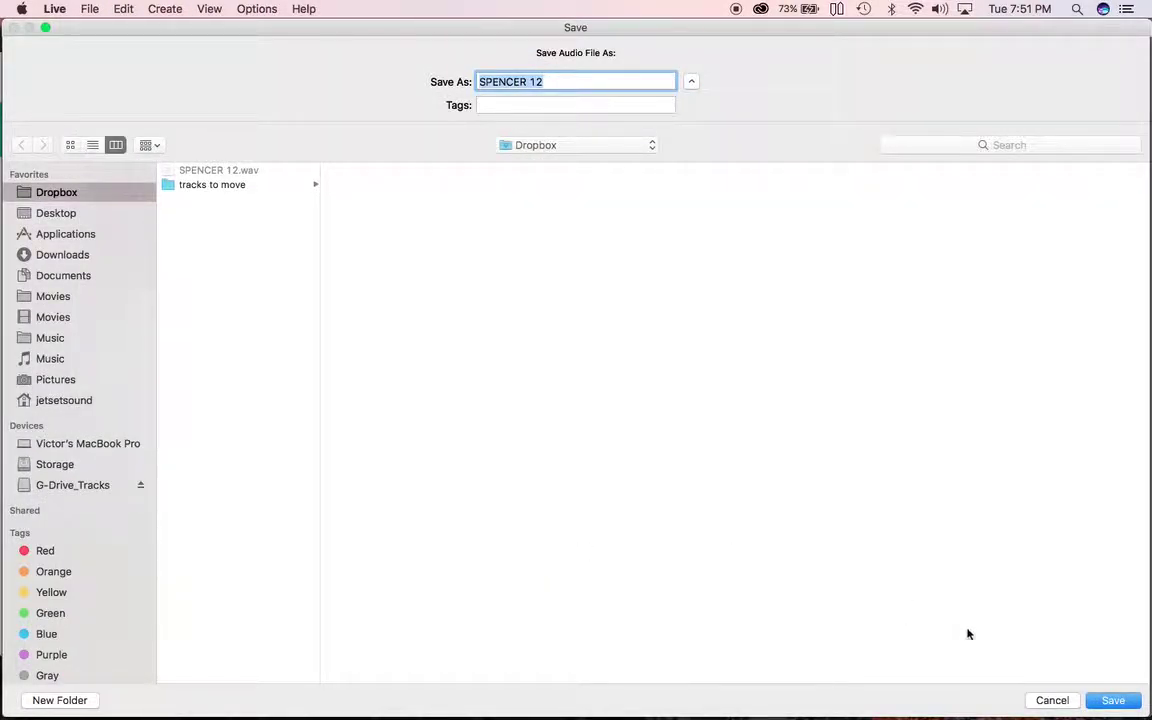
click(1050, 700)
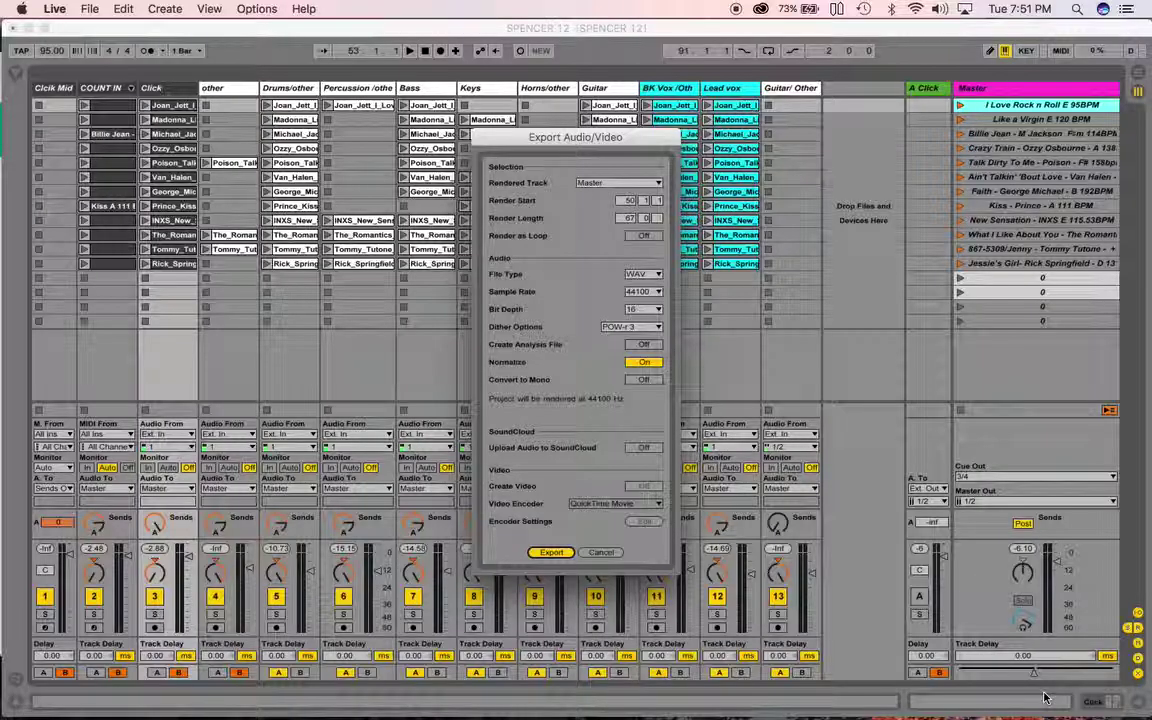
click(598, 551)
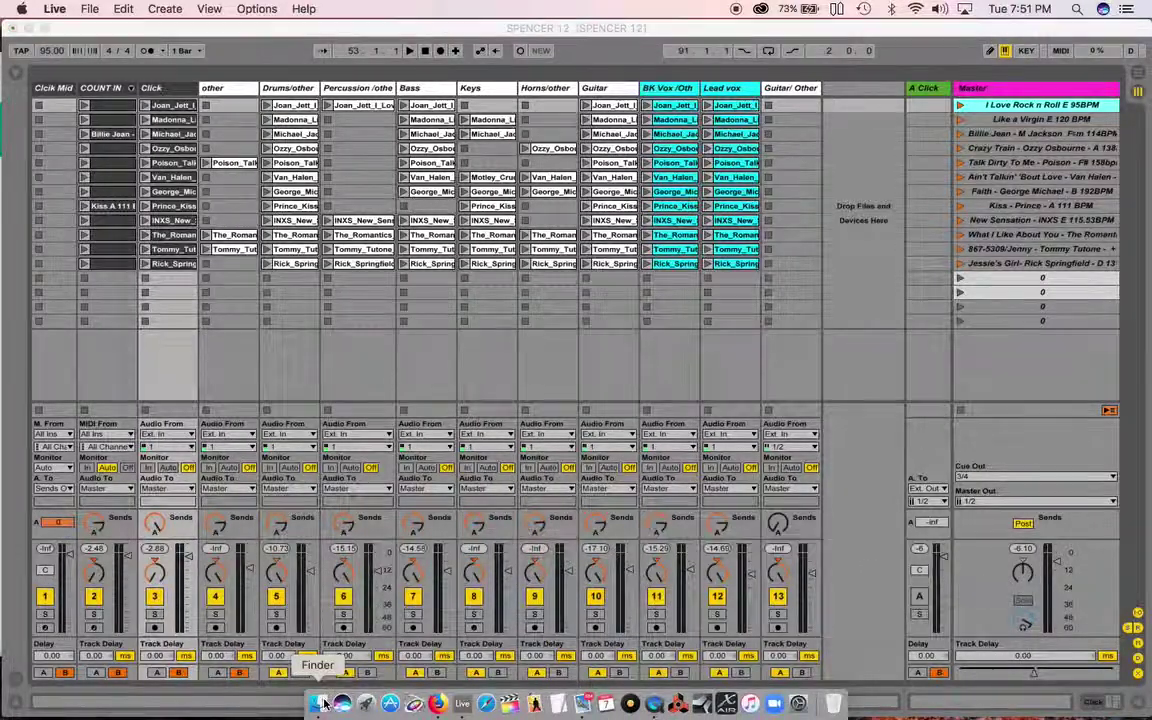
- Open SPENCER 12.wav from Dropbox in QuickTime and play it to 0:20, then pause
click(312, 700)
click(190, 245)
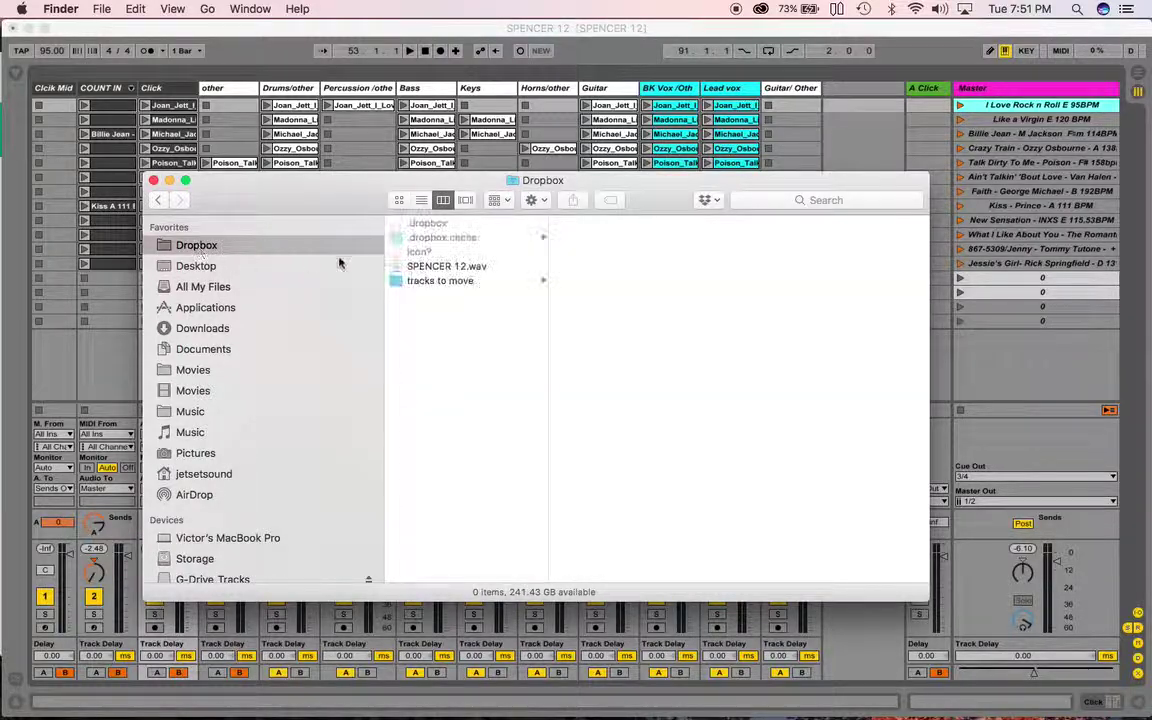
click(437, 267)
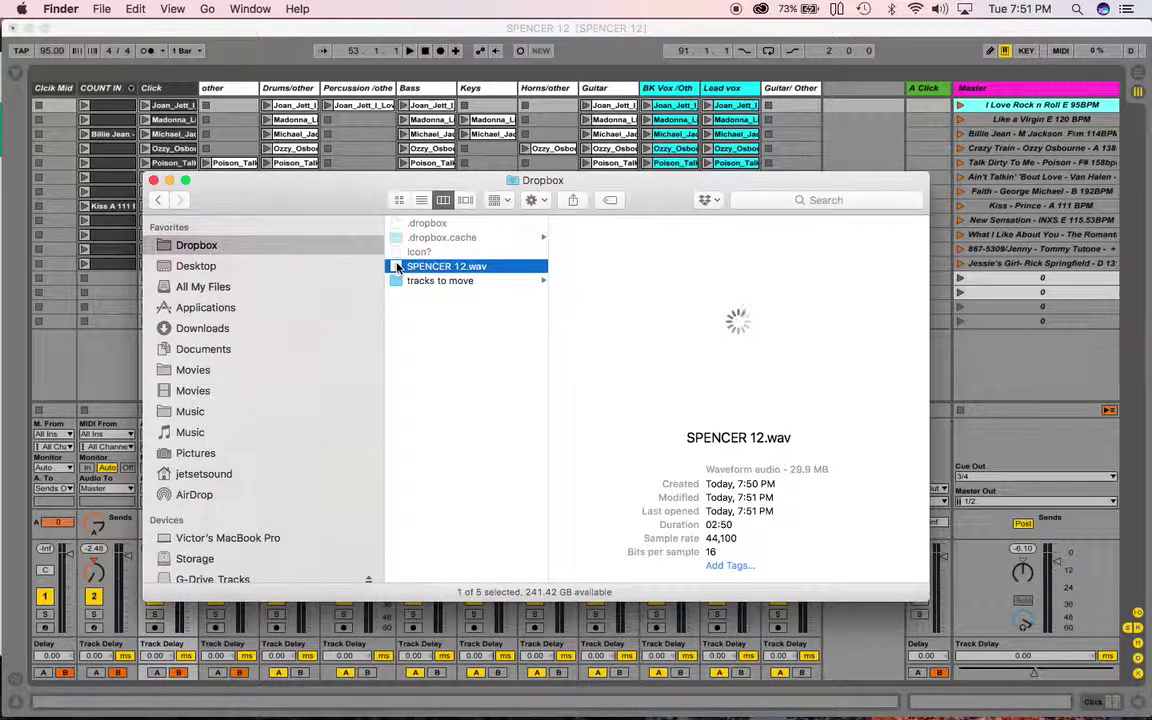
double_click(398, 268)
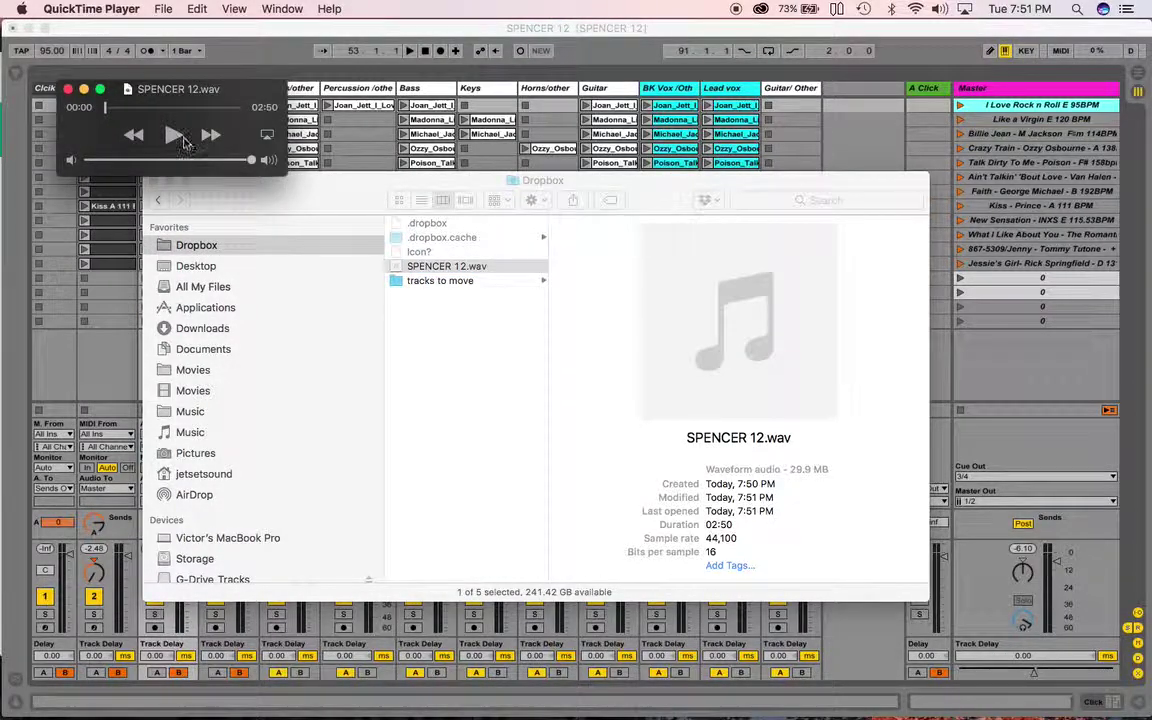
click(181, 142)
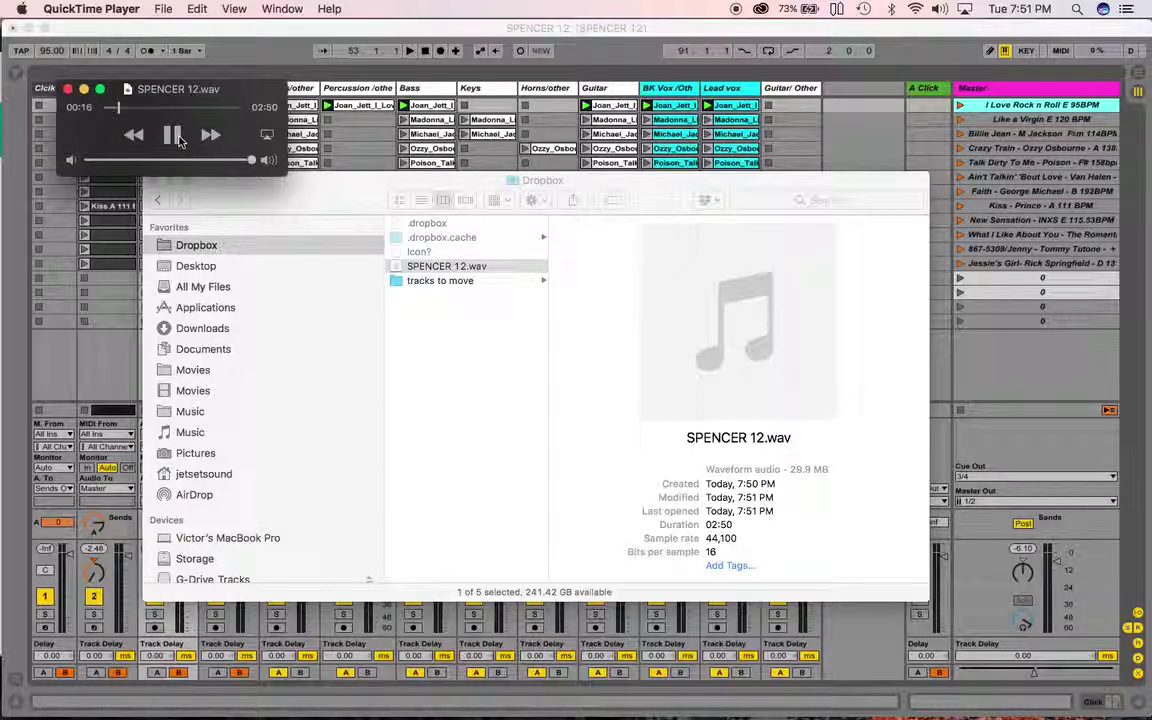
click(173, 135)
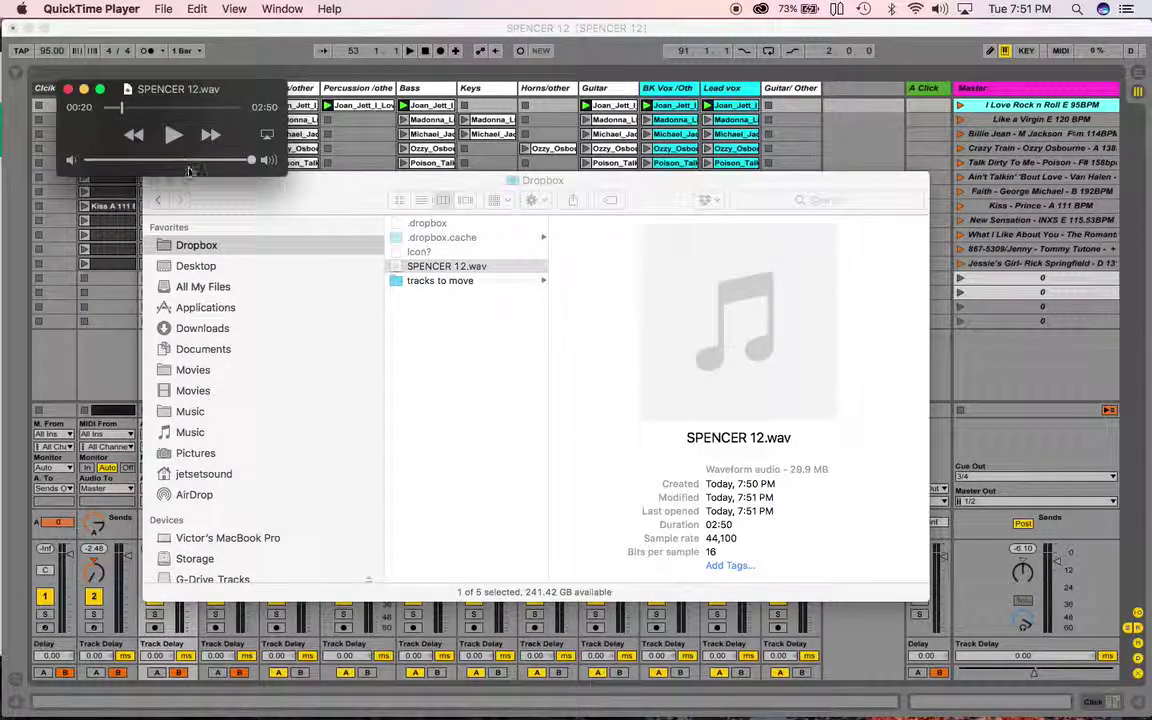
- Close the Dropbox Finder window and return to the Live session
click(233, 195)
click(155, 182)
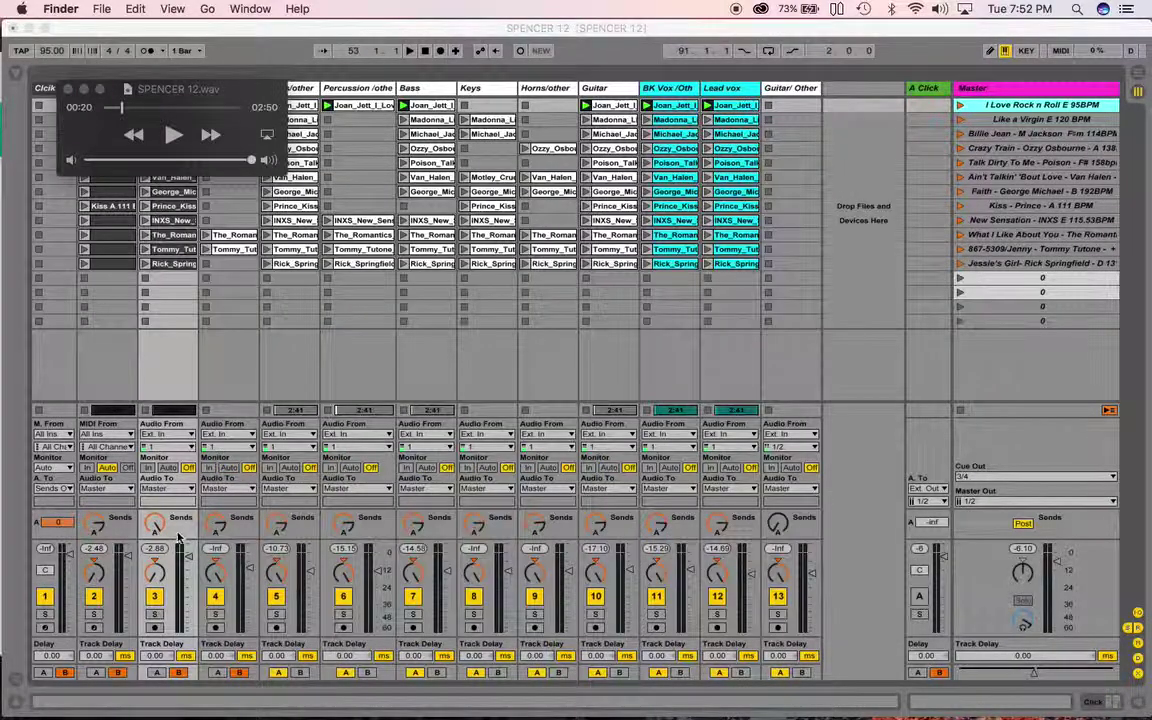
click(919, 596)
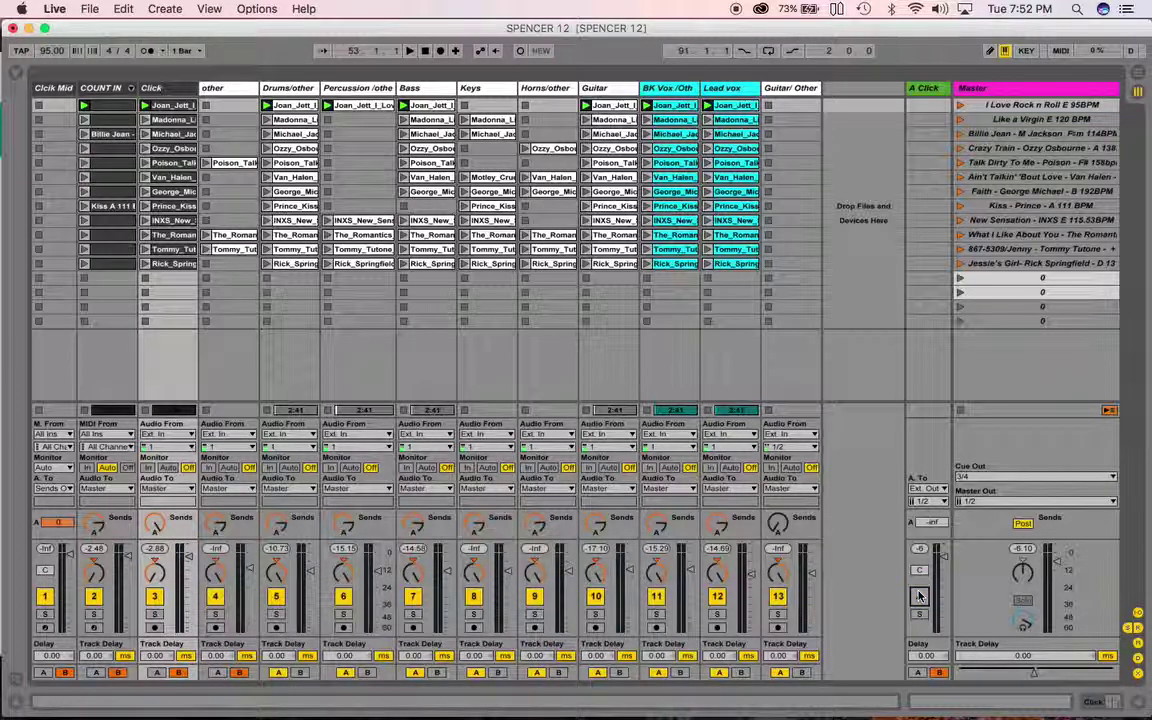
- Launch the Like a Virgin scene at 120 BPM
click(89, 8)
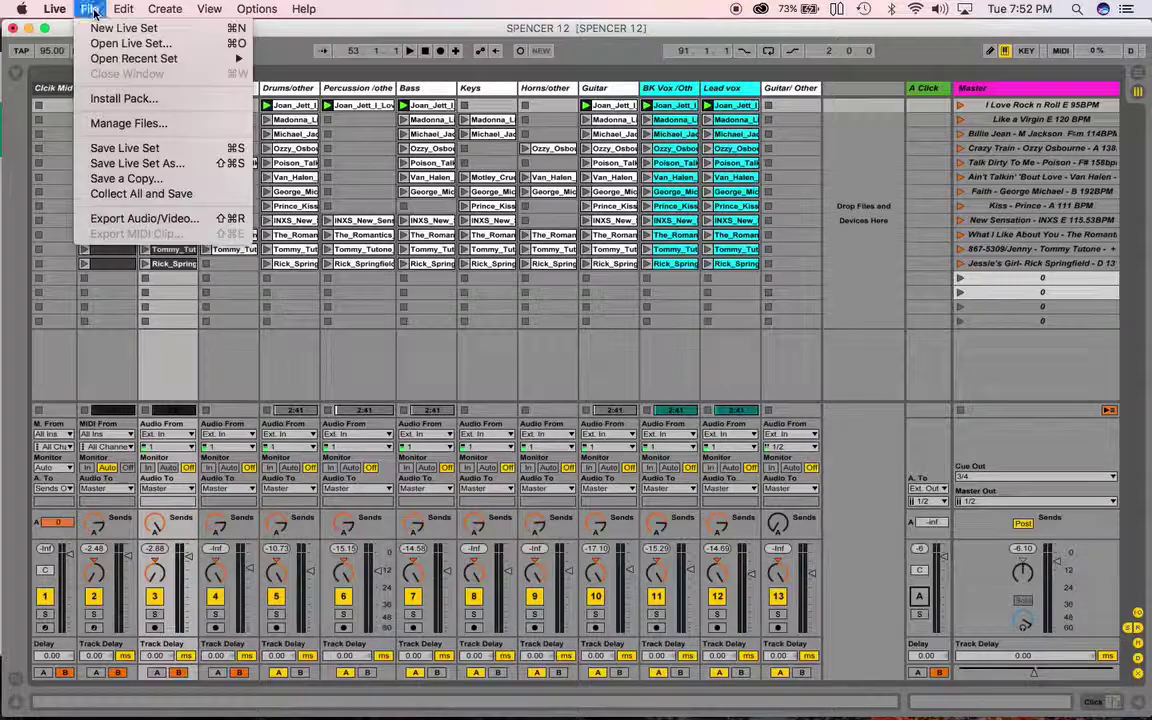
click(405, 32)
click(959, 120)
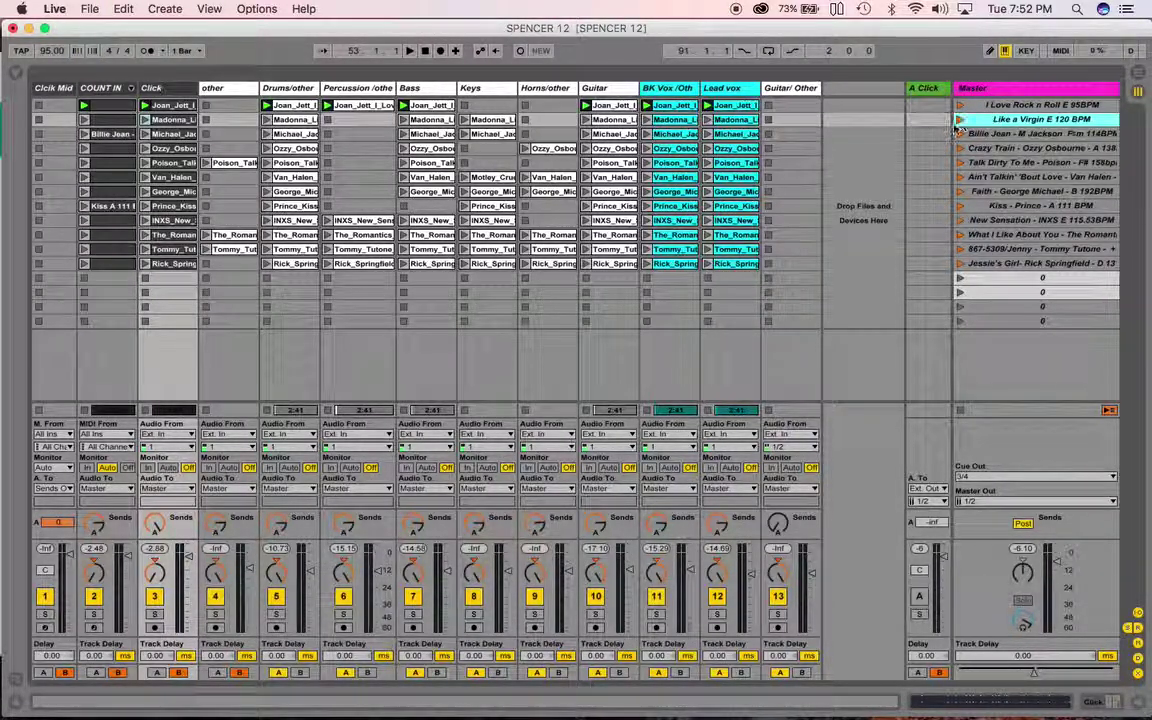
click(959, 120)
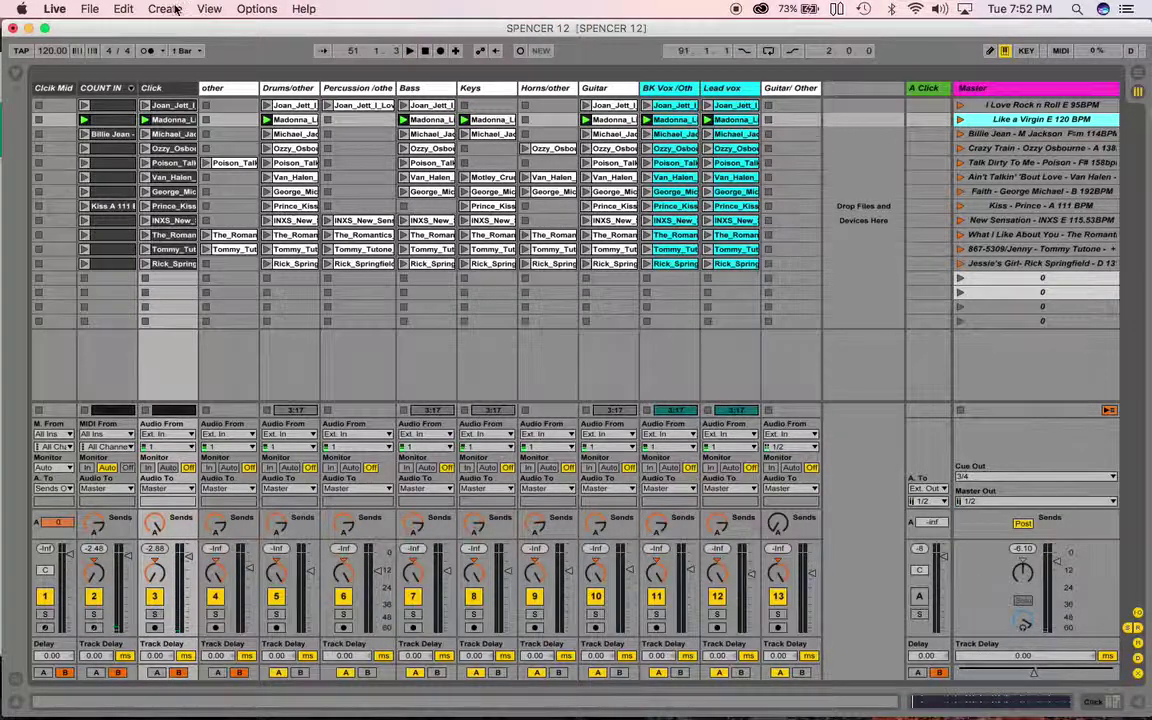
- Export the Master to Dropbox as a new WAV named starting with 'lik'
click(89, 9)
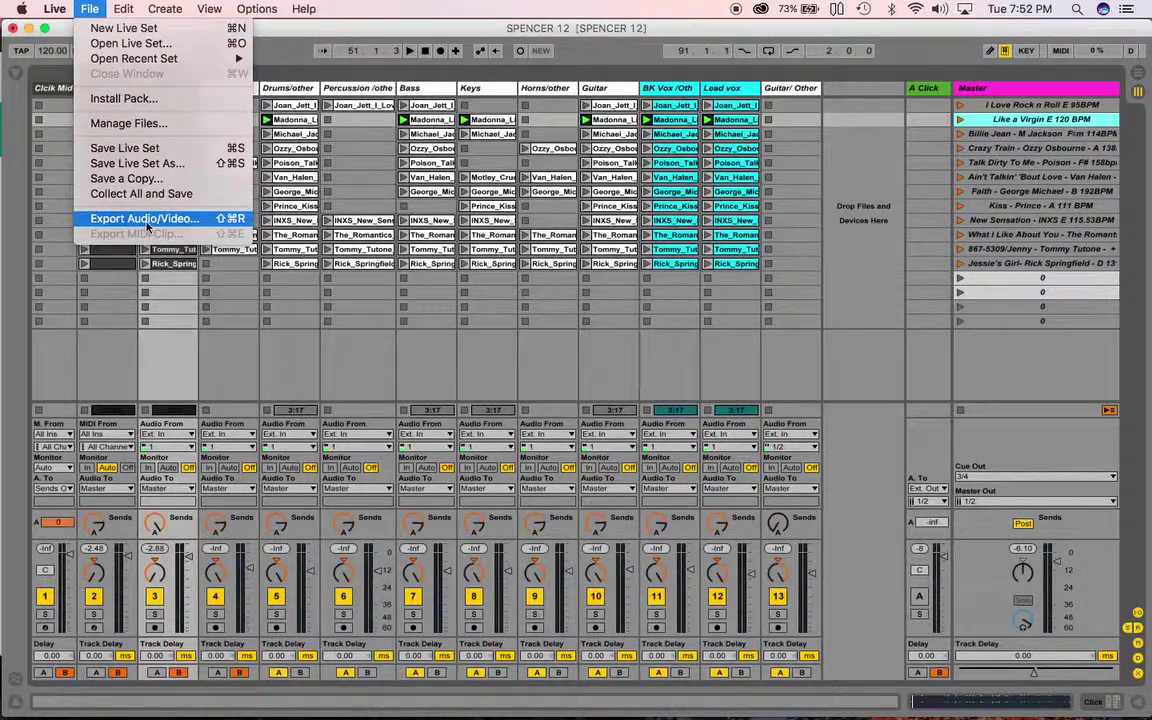
click(145, 218)
click(551, 552)
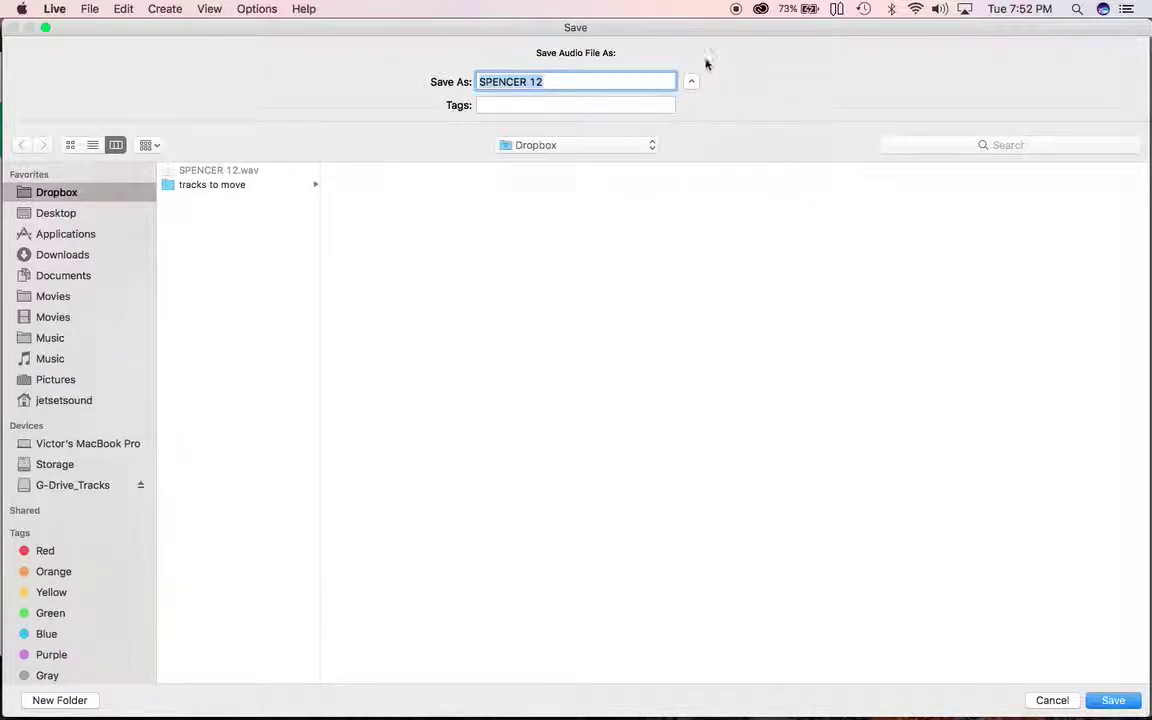
drag(704, 29, 711, 148)
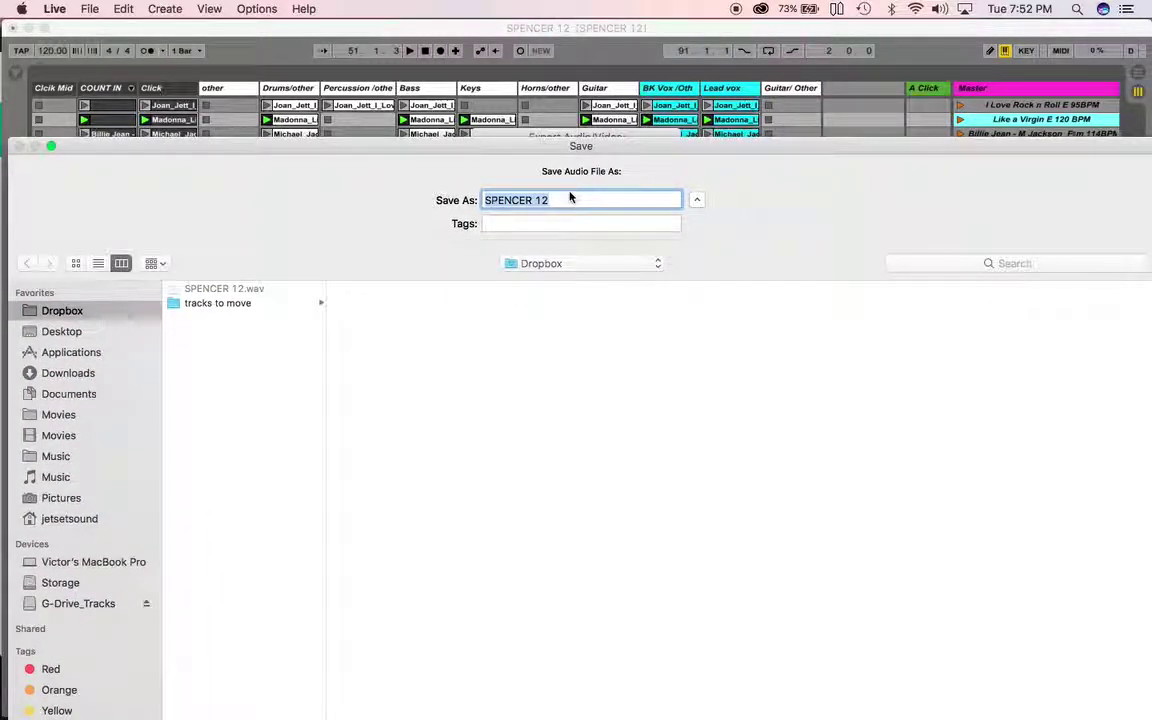
text(like V)
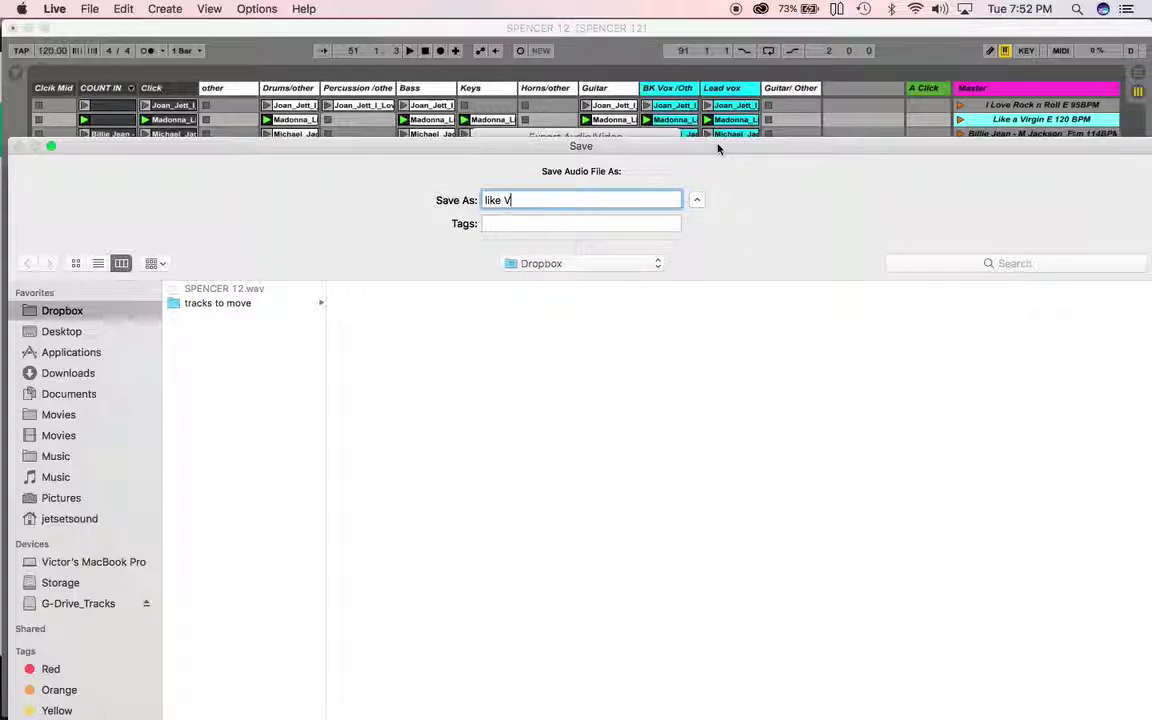
drag(717, 148, 724, 24)
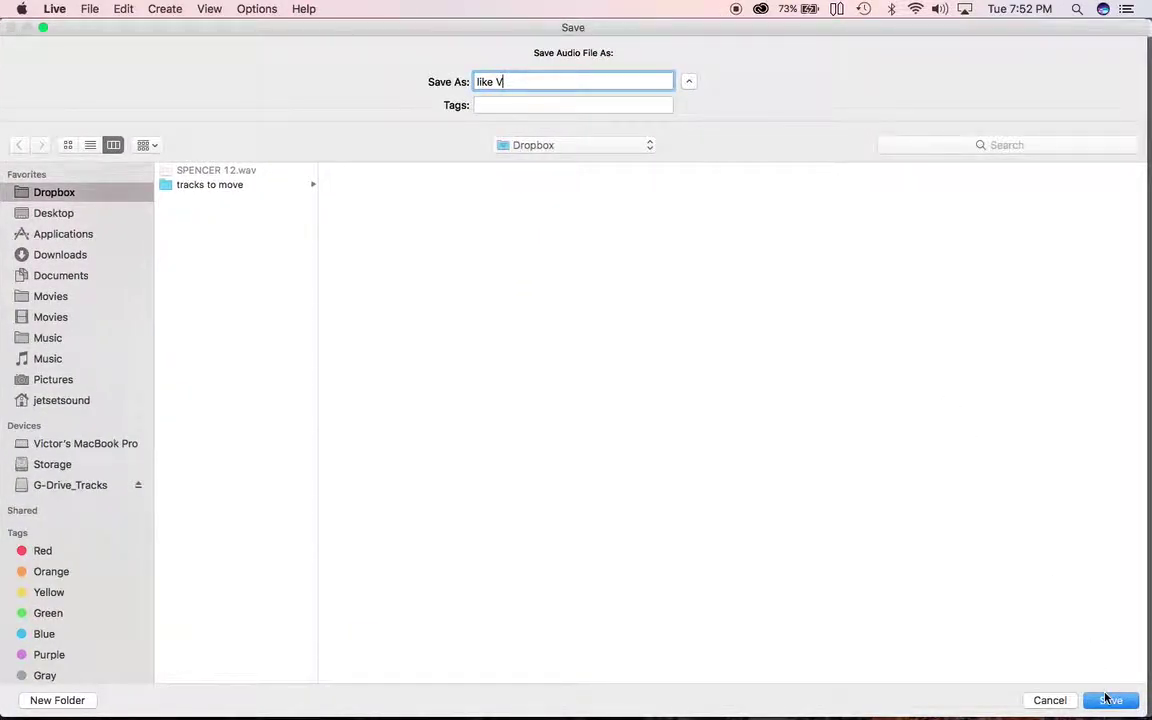
click(1108, 699)
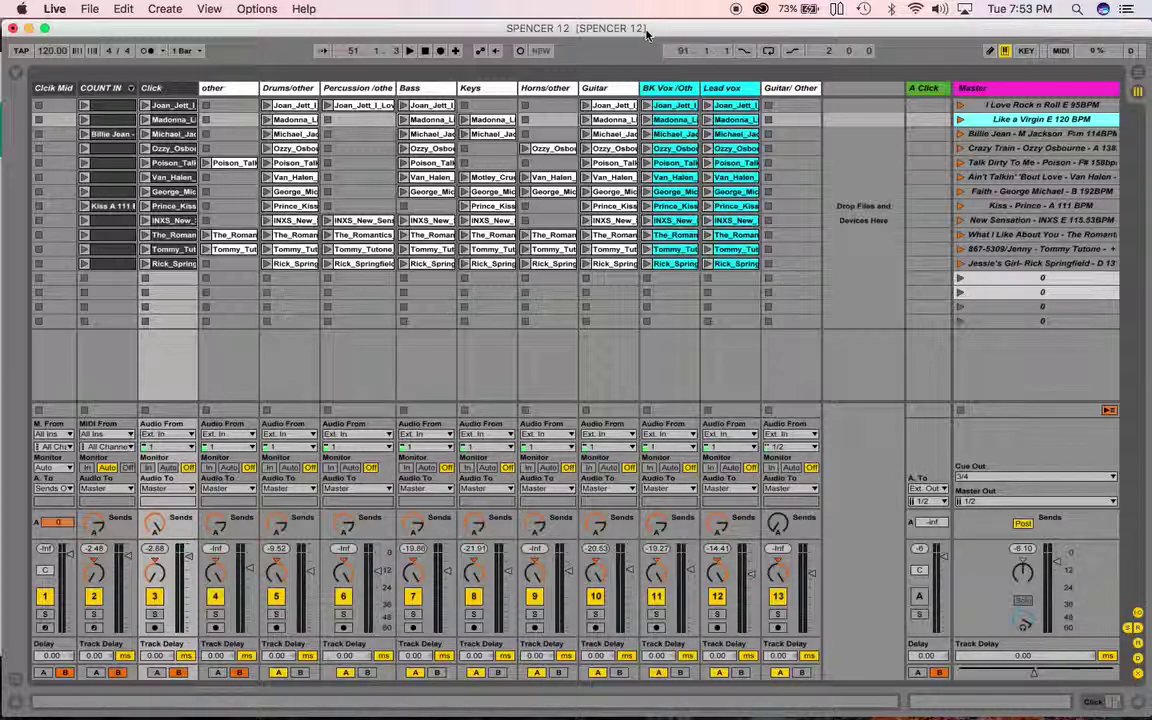
click(85, 10)
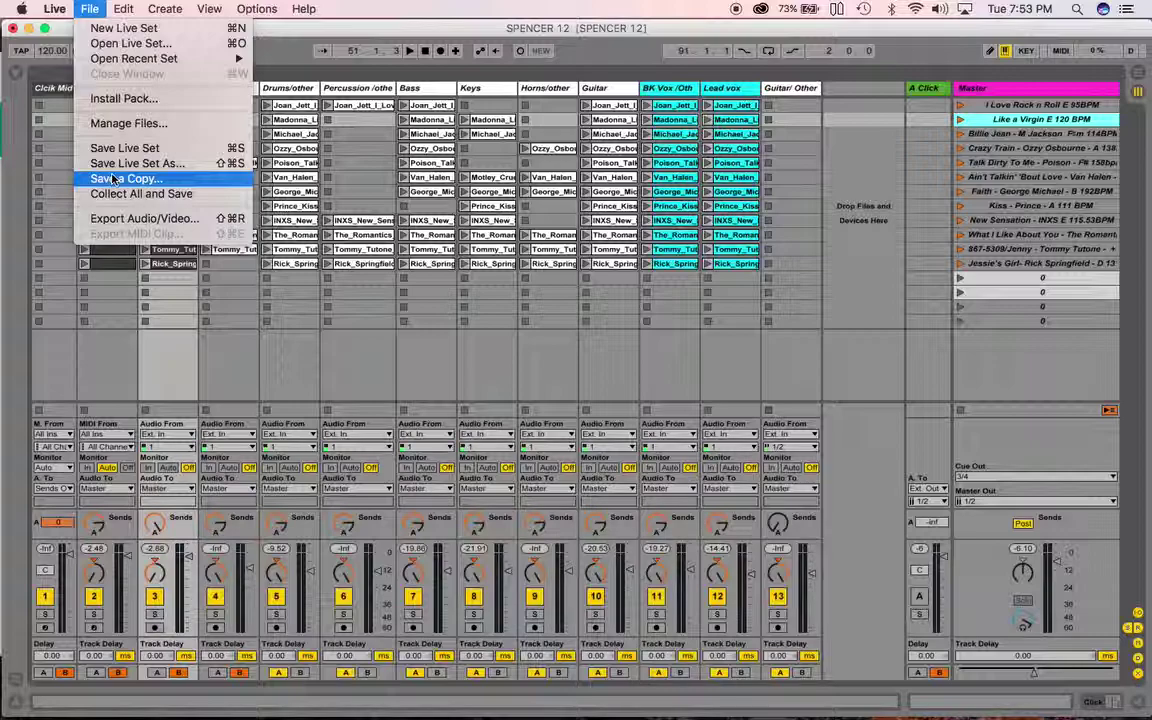
click(288, 37)
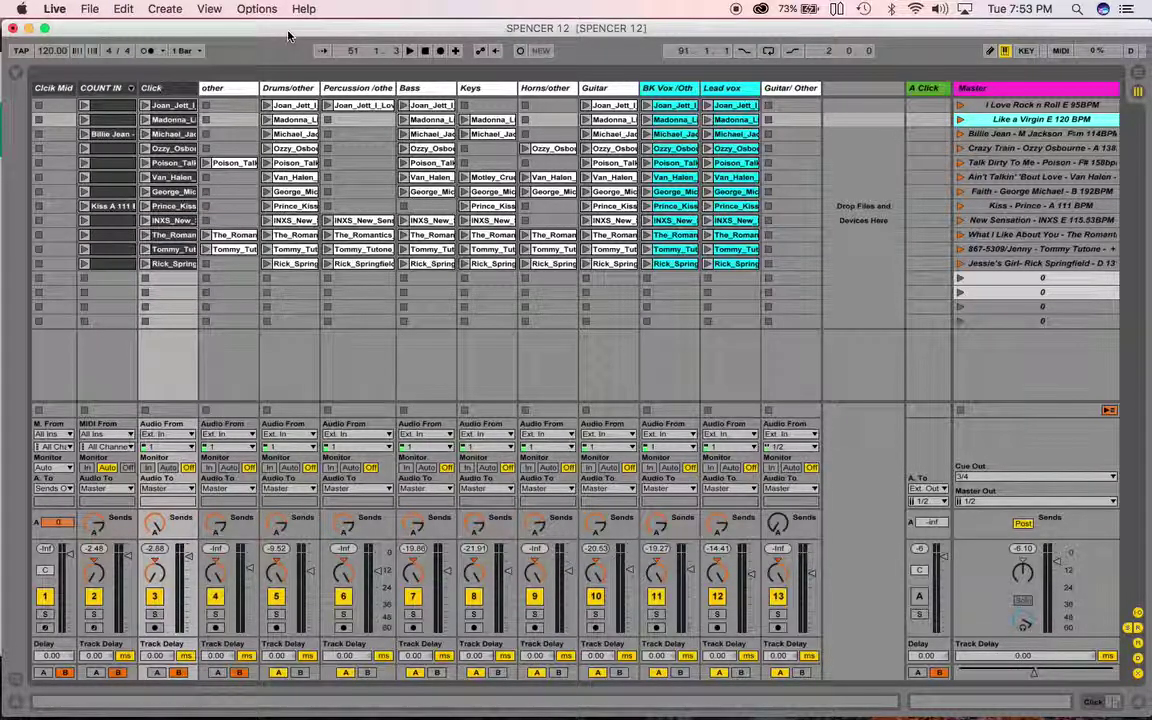
click(54, 9)
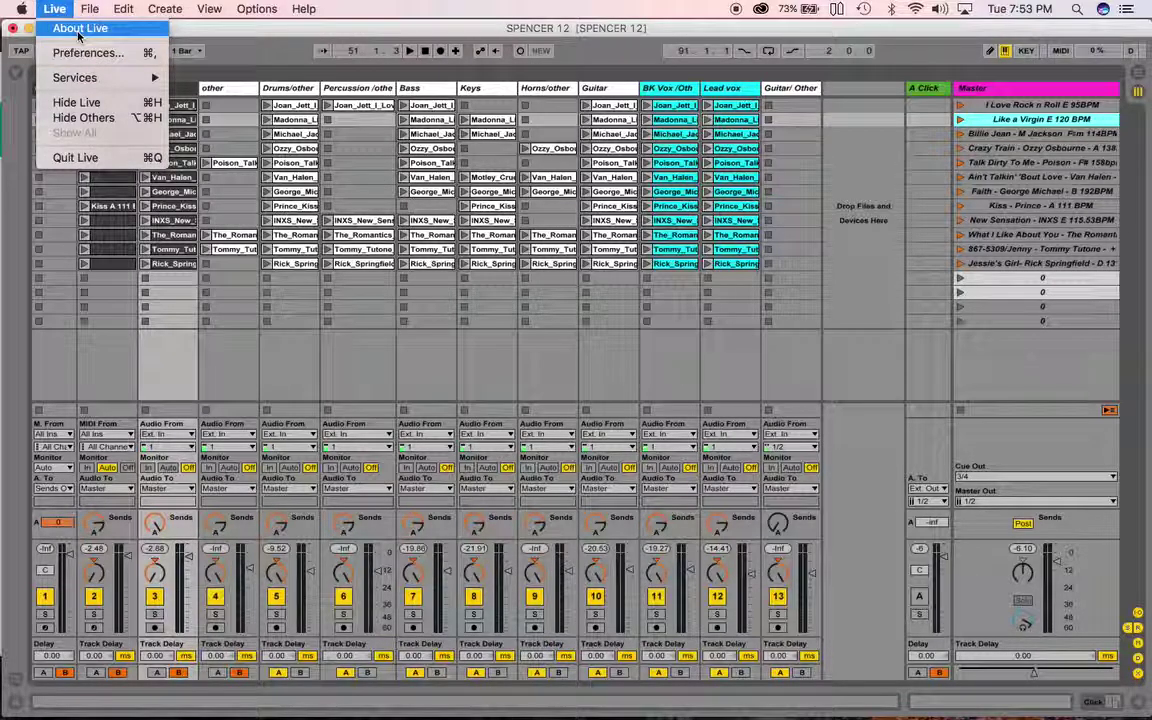
click(78, 31)
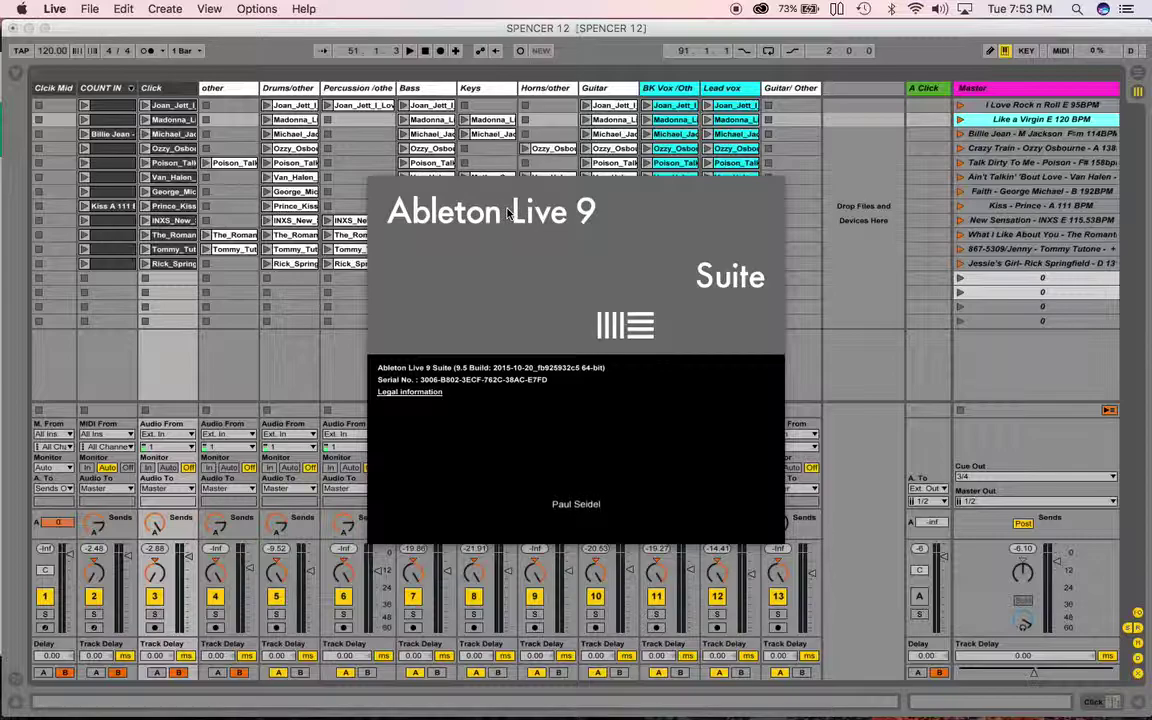
click(514, 249)
click(54, 9)
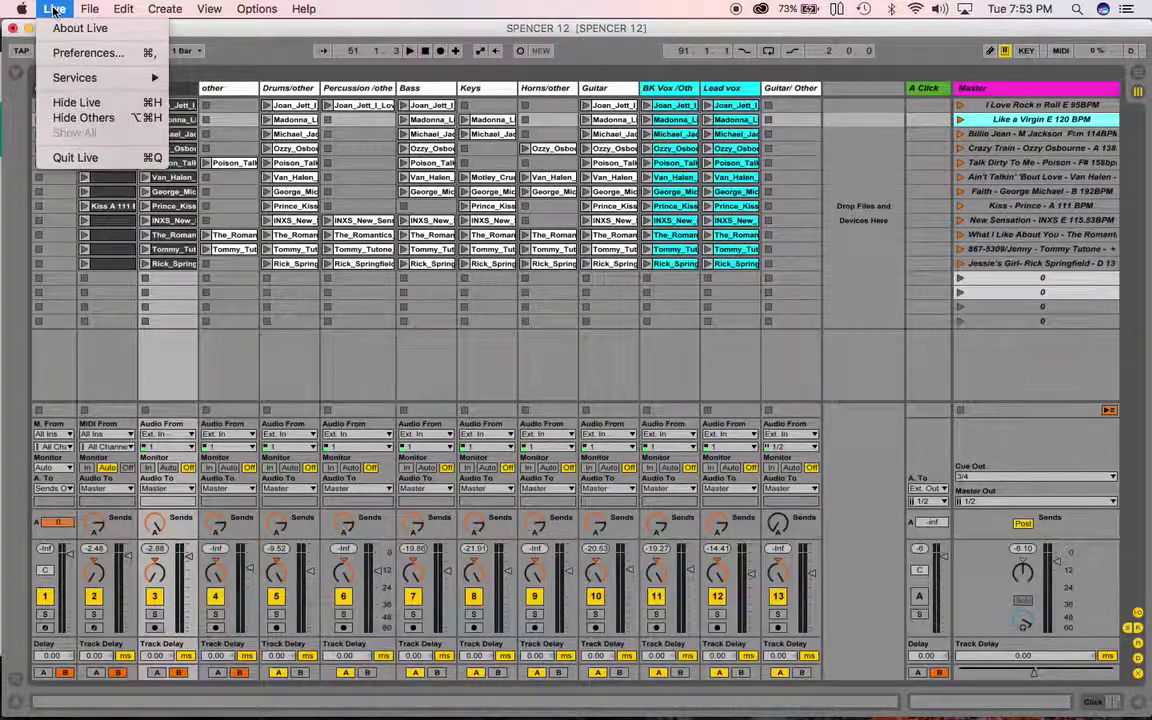
click(70, 53)
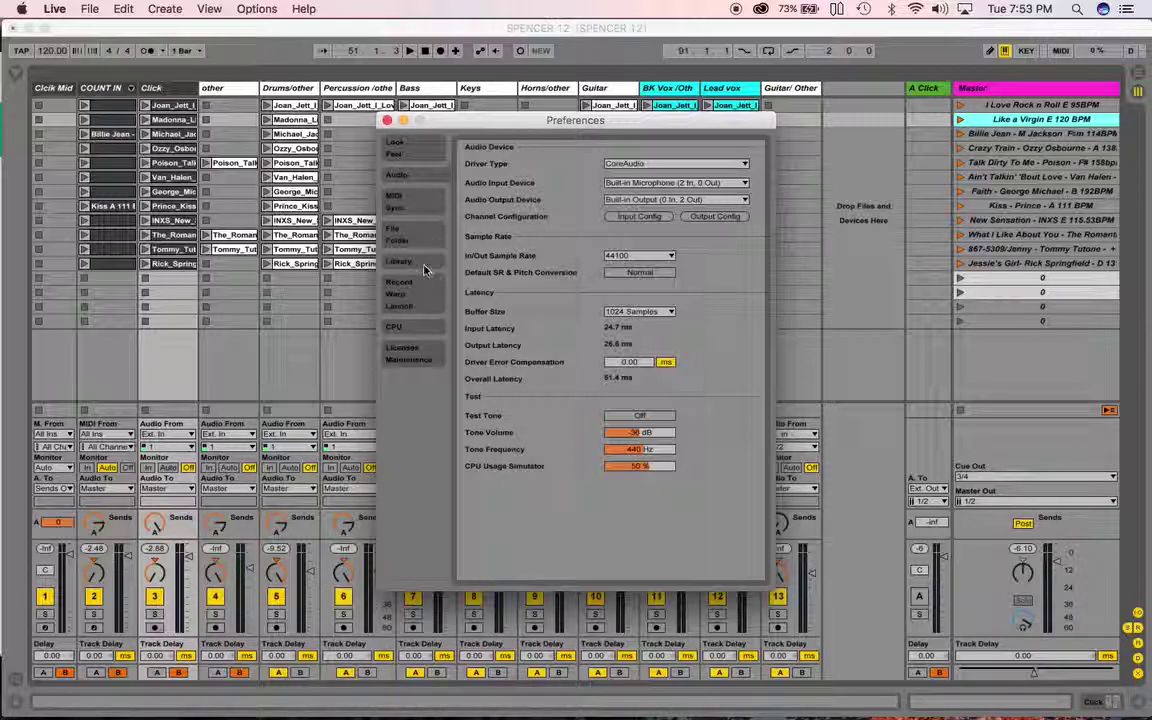
click(418, 357)
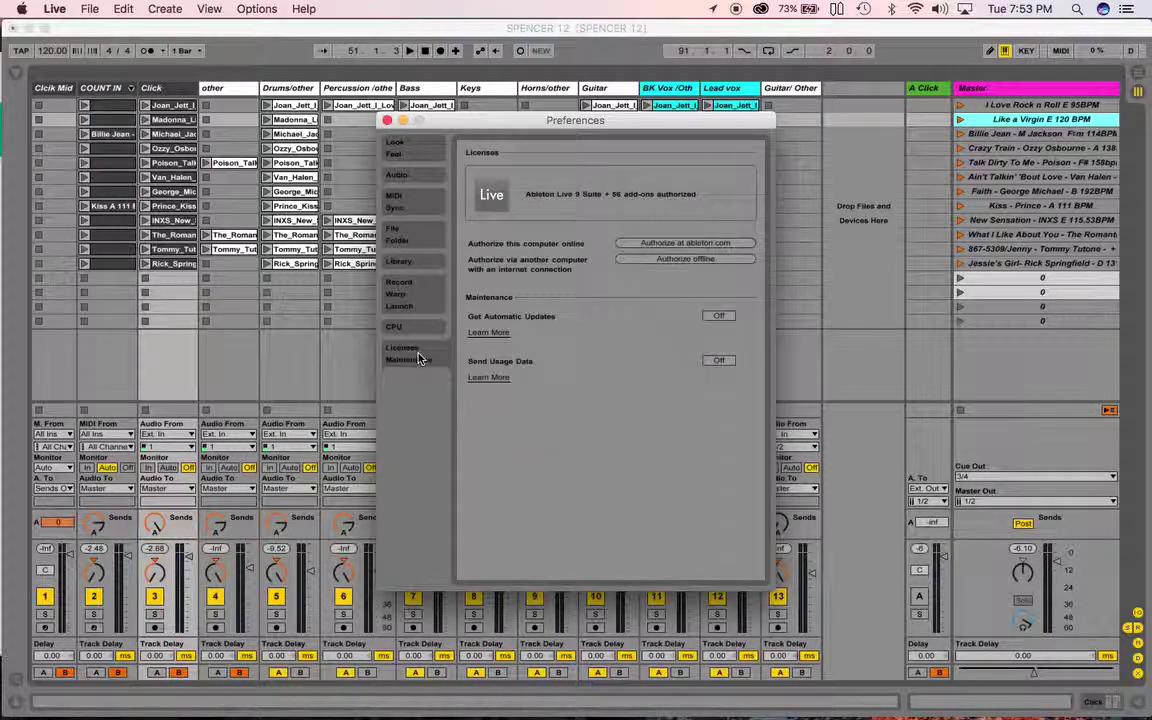
click(387, 121)
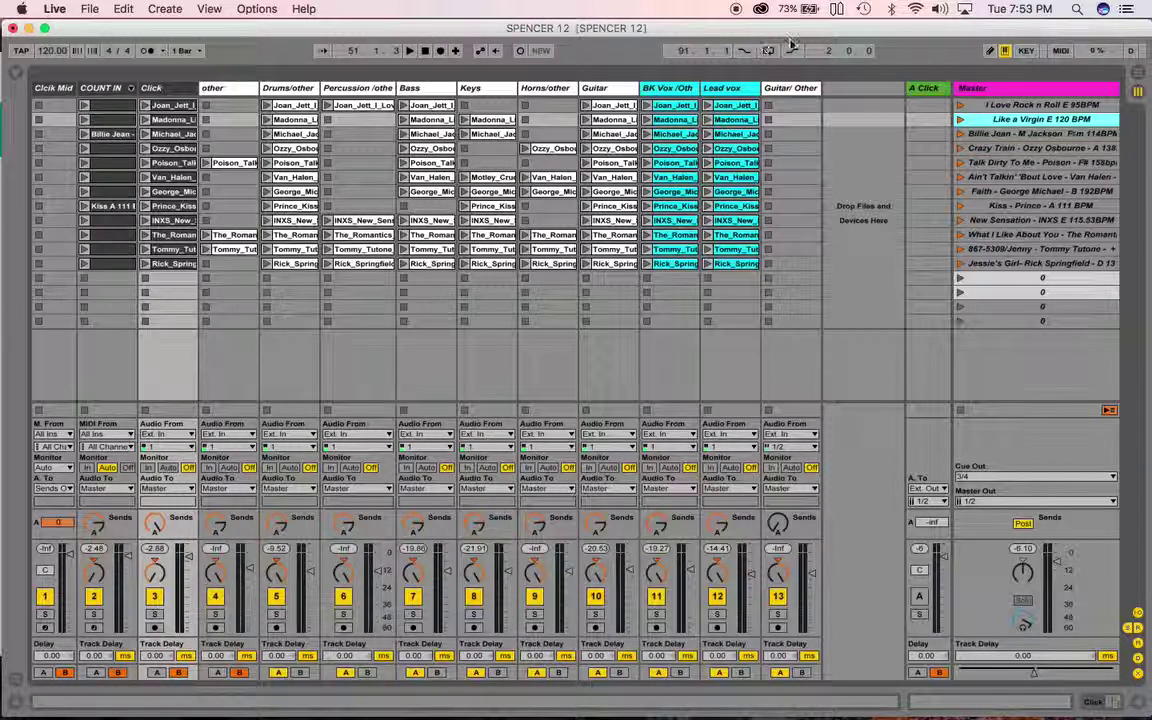